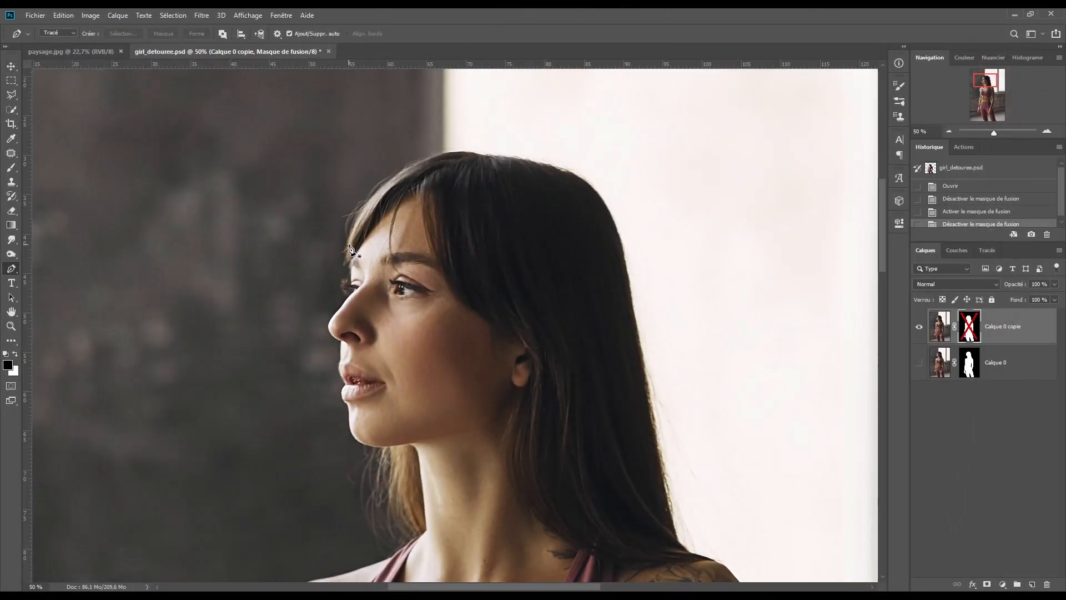
Step: Trace a path with the Pen tool along the woman's hair, from her forehead over the head and down the back
click(348, 244)
drag(355, 220, 503, 157)
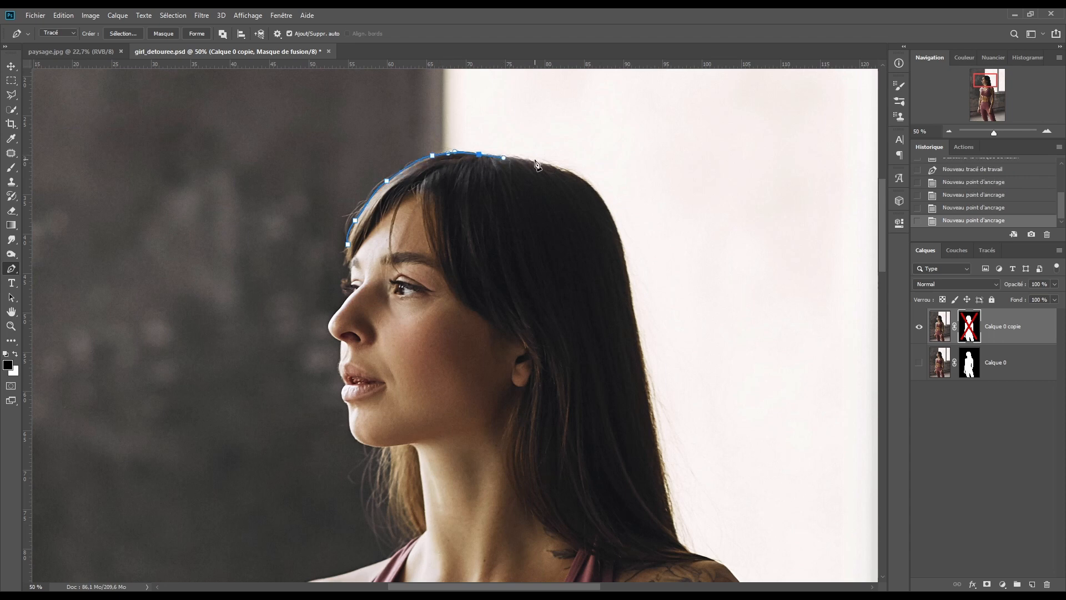
click(534, 160)
drag(574, 174, 625, 261)
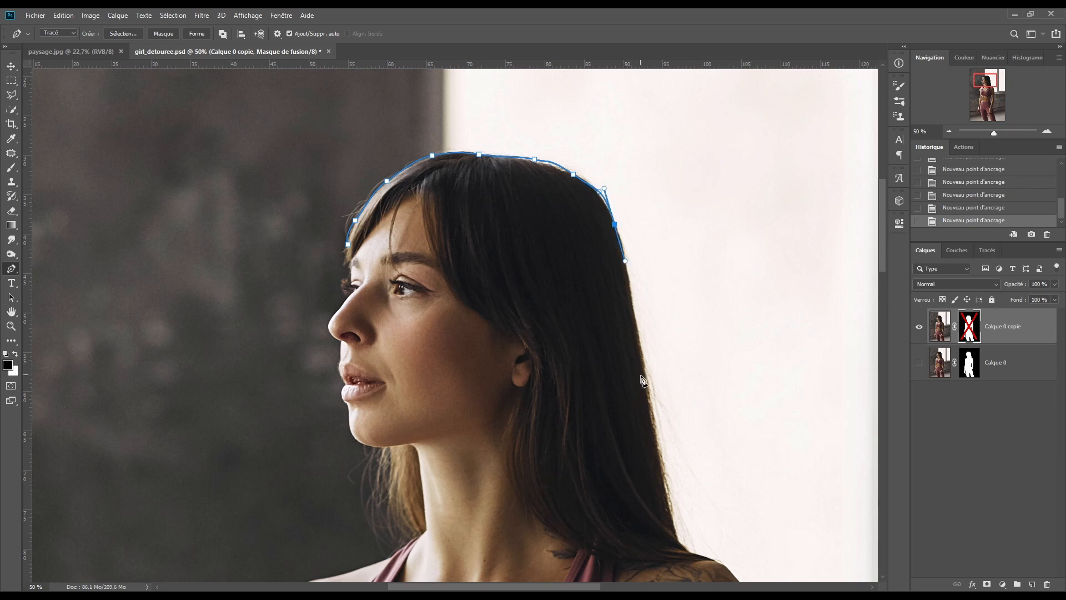
drag(646, 399, 655, 448)
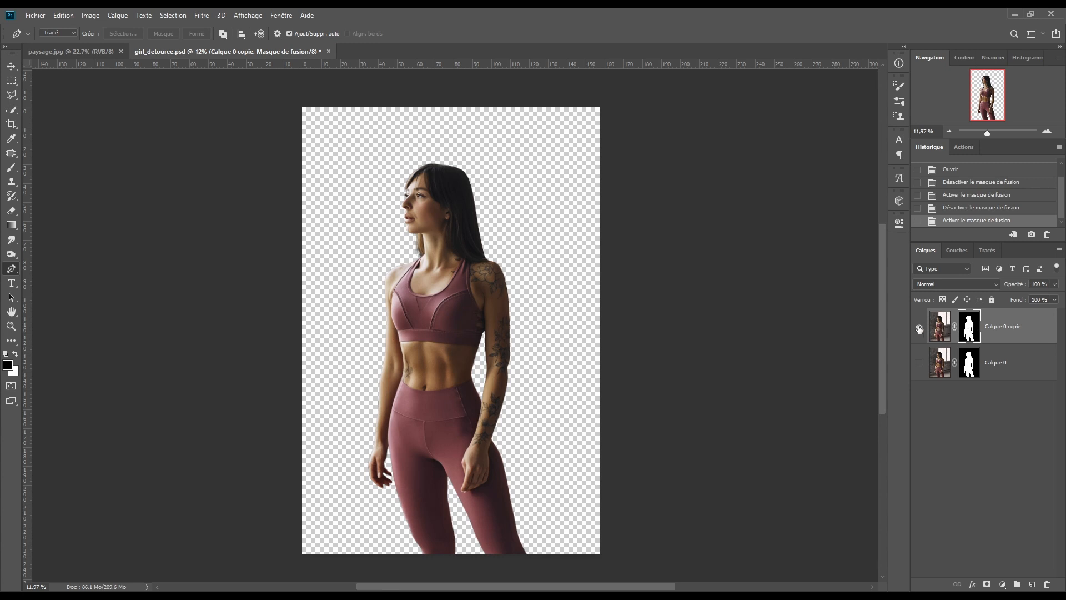
Step: Disable the layer mask of Calque 0 copie to compare with the original photo, and enable it again
right_click(969, 334)
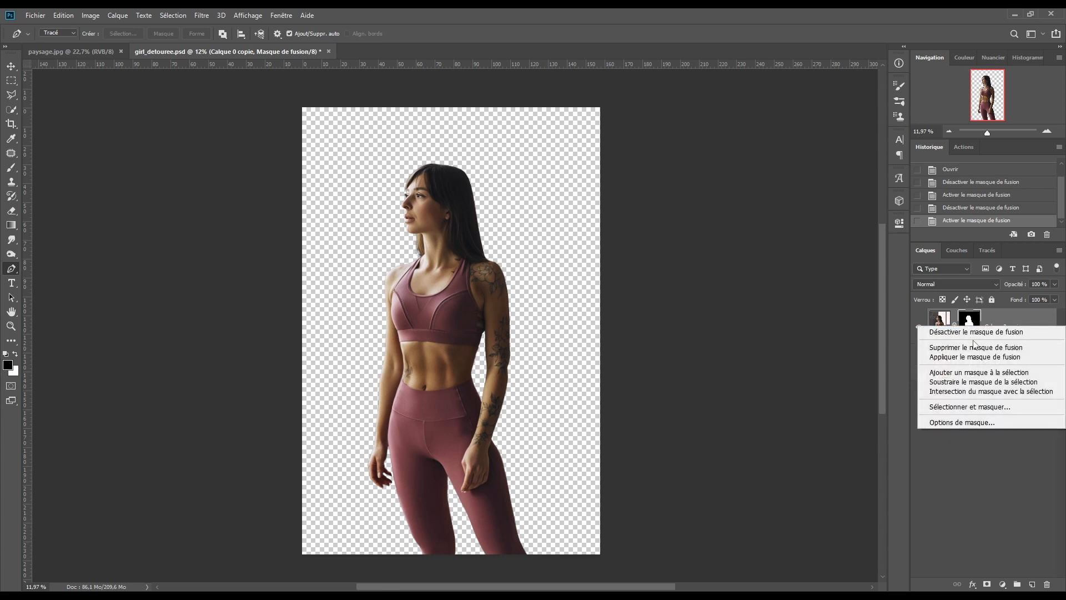
click(972, 332)
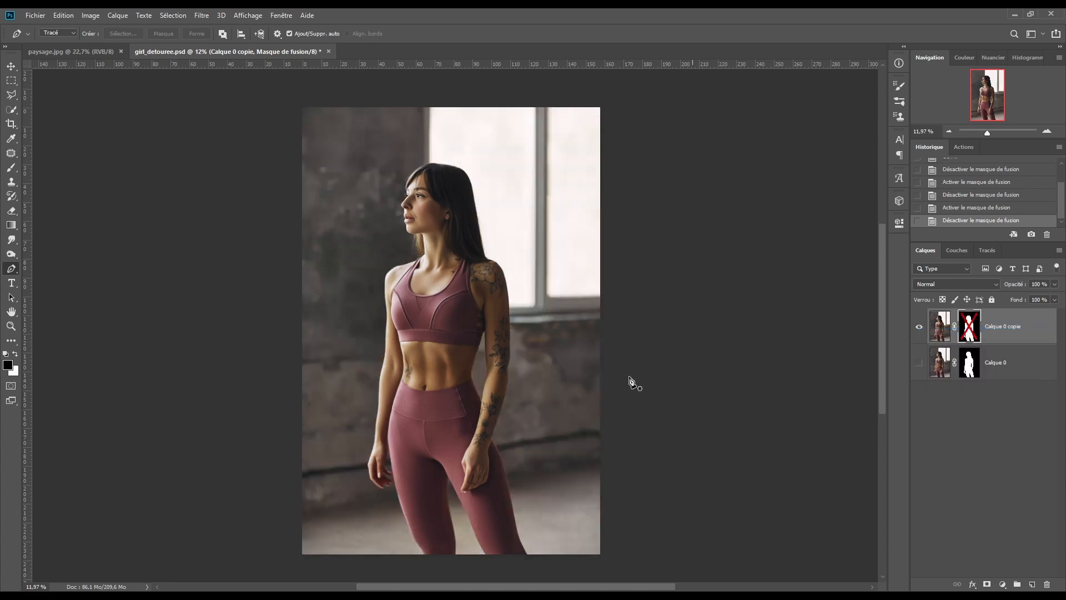
right_click(974, 331)
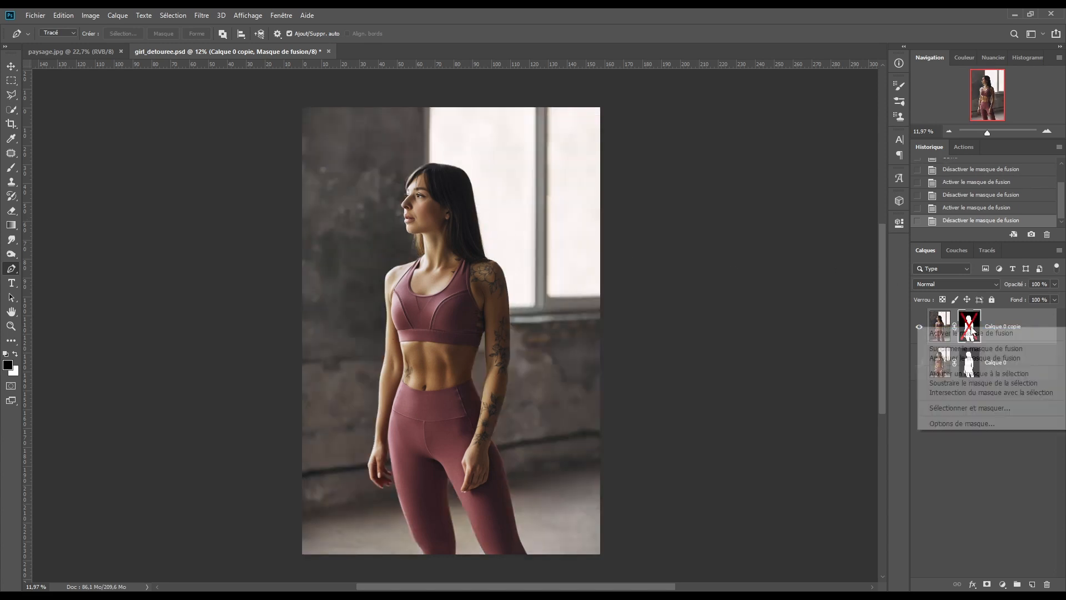
click(976, 333)
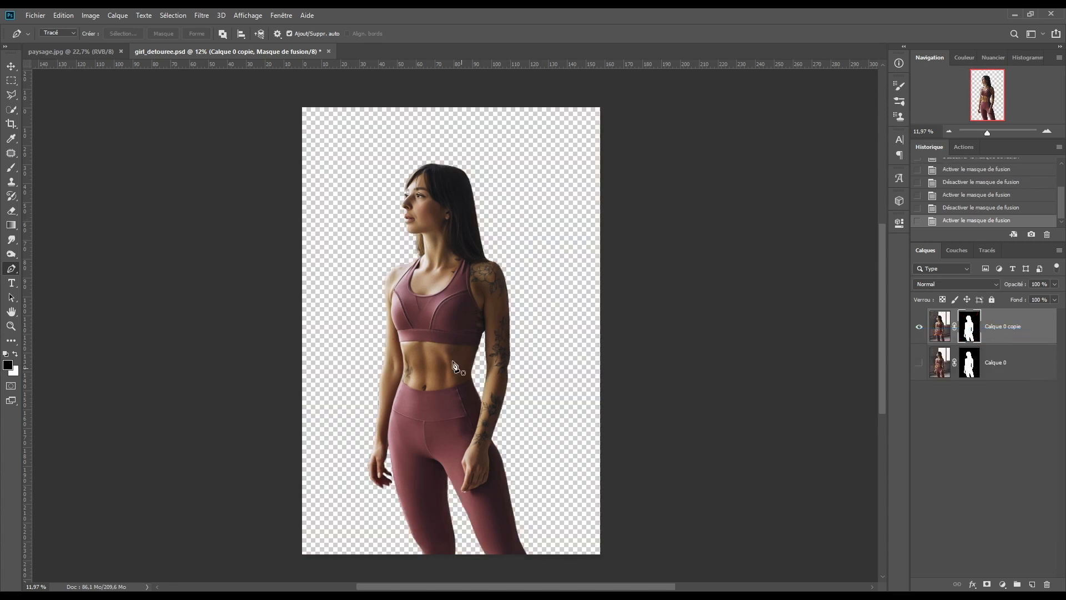
Step: Move the masked woman layer from girl_detouree.psd into paysage.jpg with the Move tool, placing her over the forest path
click(941, 327)
key(v)
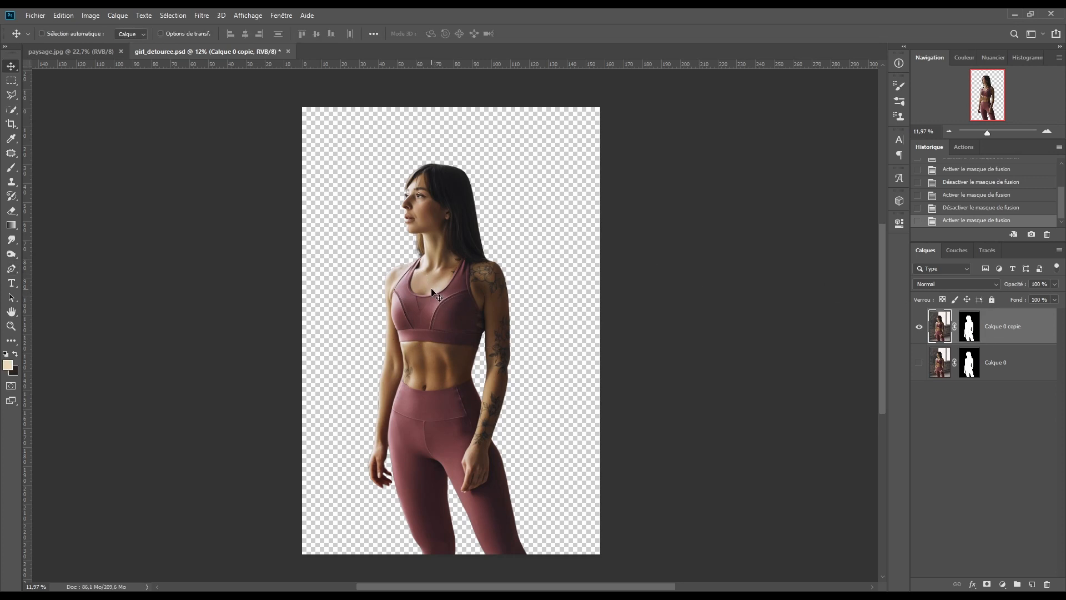
drag(432, 291, 569, 471)
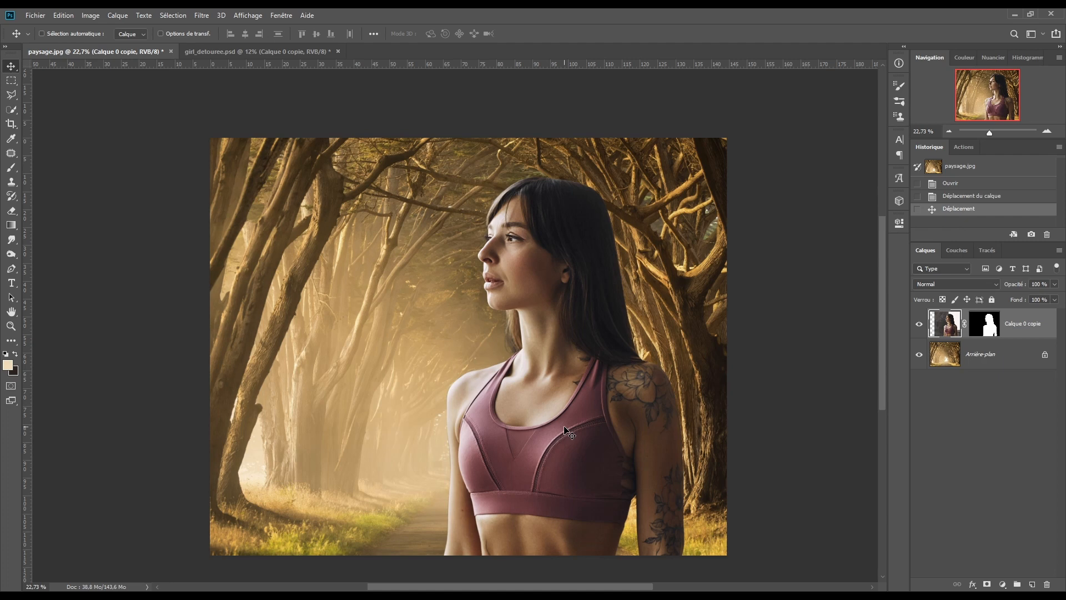
Step: Scale the woman layer proportionally to about 54% beside the forest path, and apply its layer mask
key(ctrl+t)
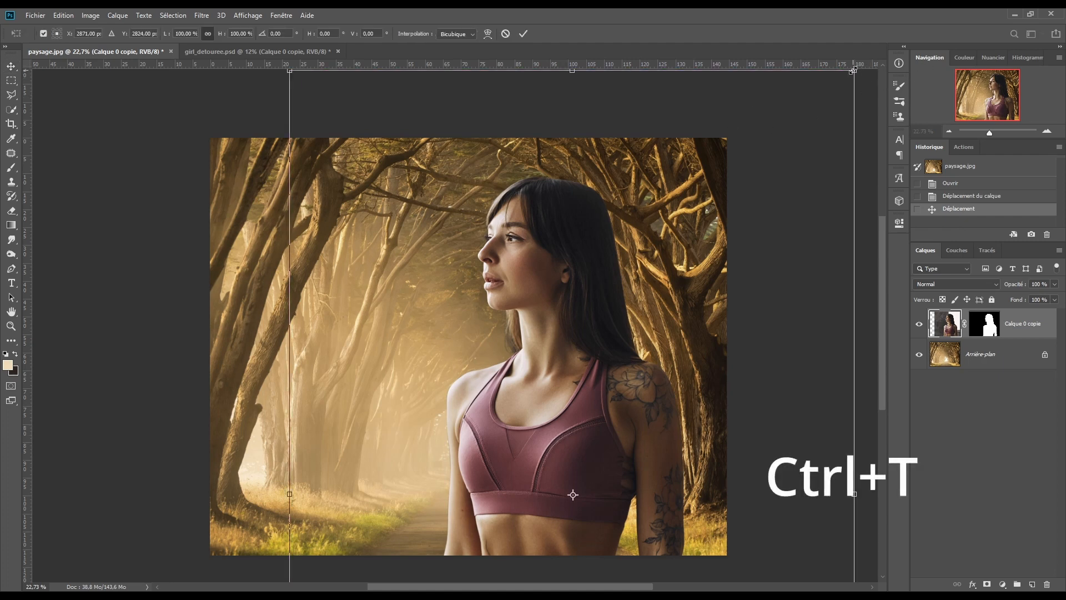
drag(849, 73, 617, 241)
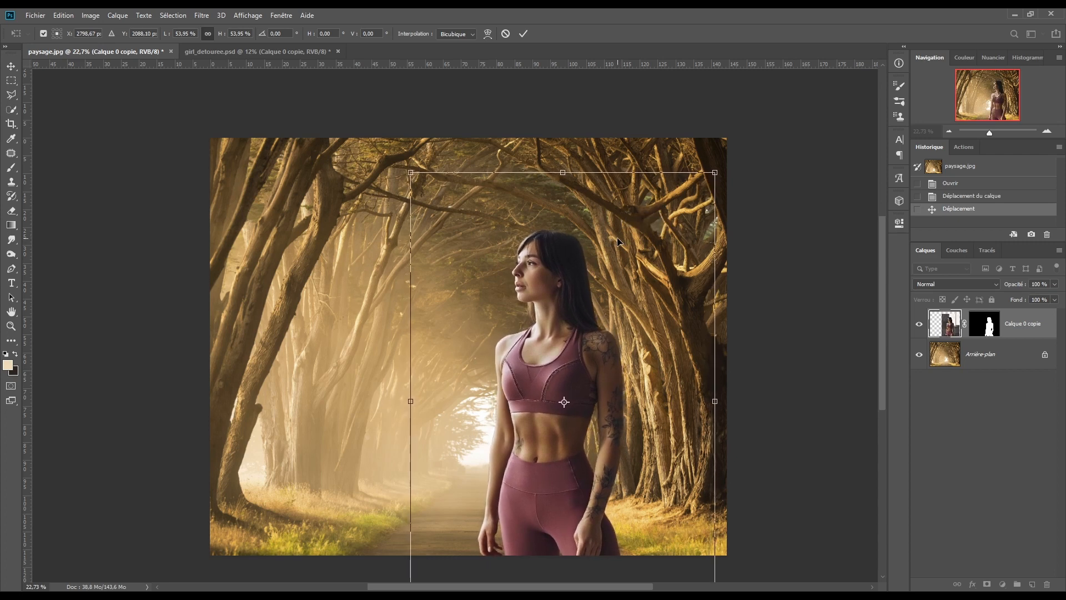
click(524, 33)
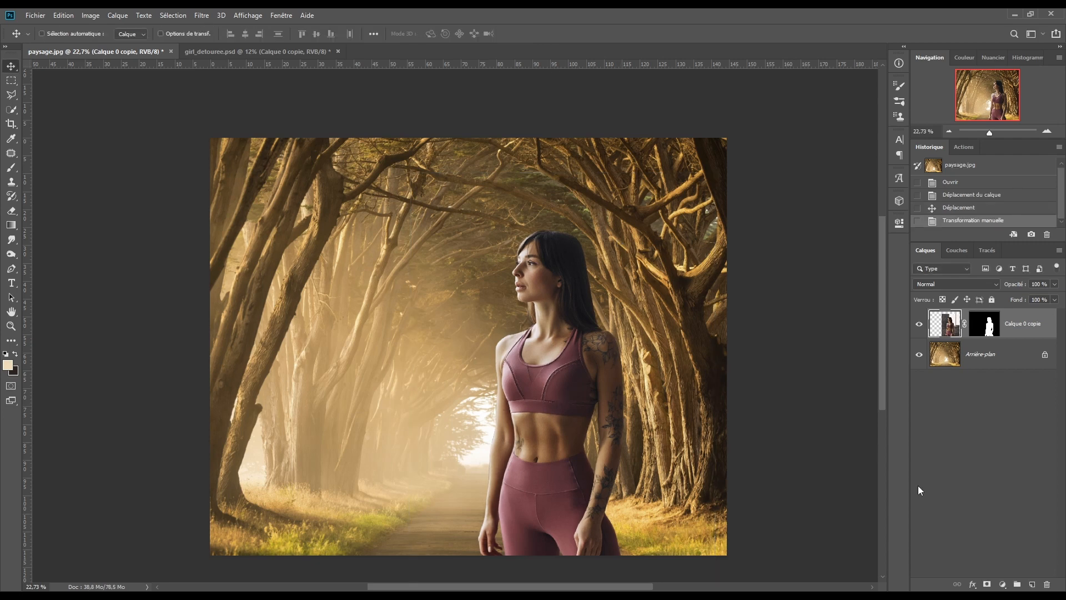
right_click(980, 324)
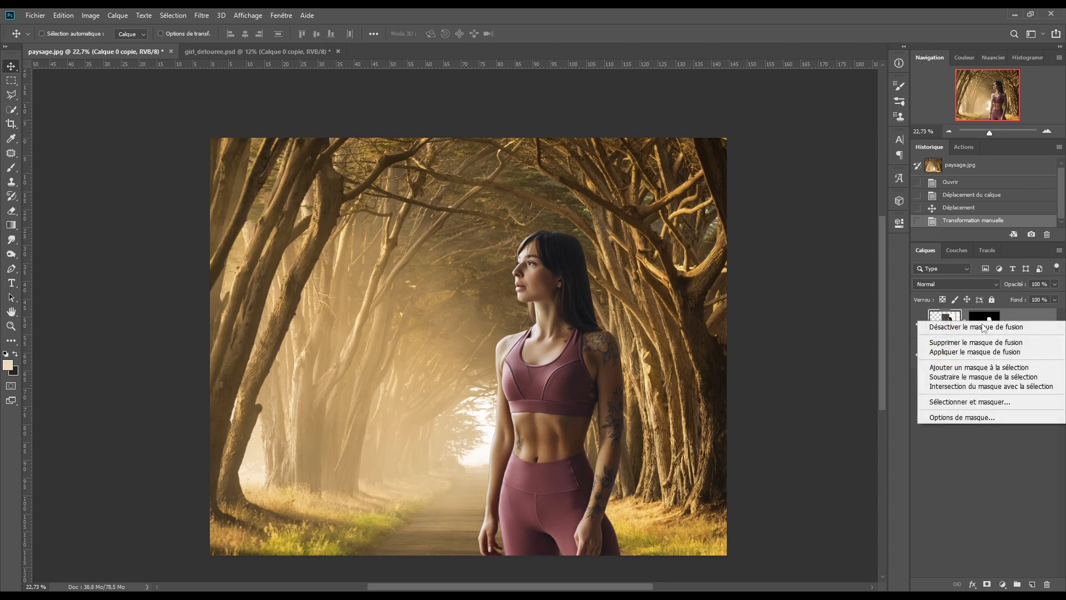
click(991, 355)
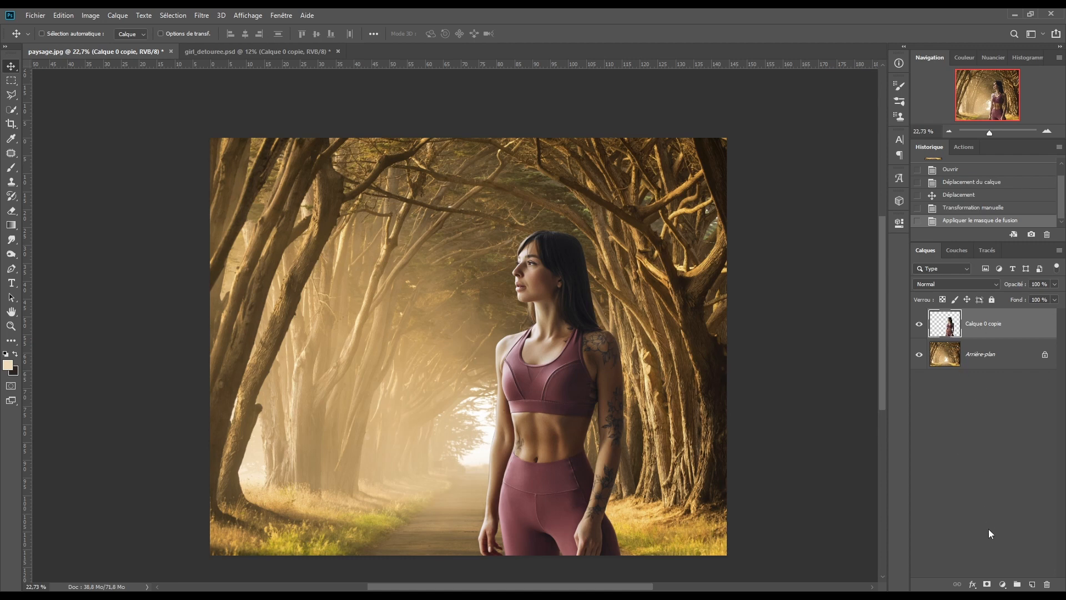
Step: Add a photo filter adjustment layer above the woman and clip it to her layer
click(1002, 584)
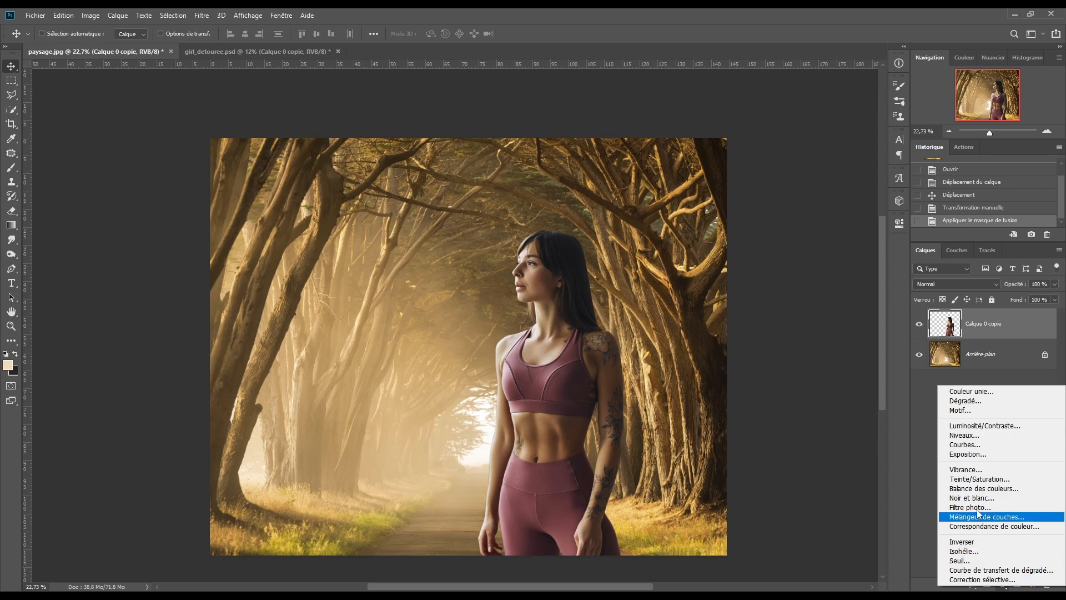
click(976, 506)
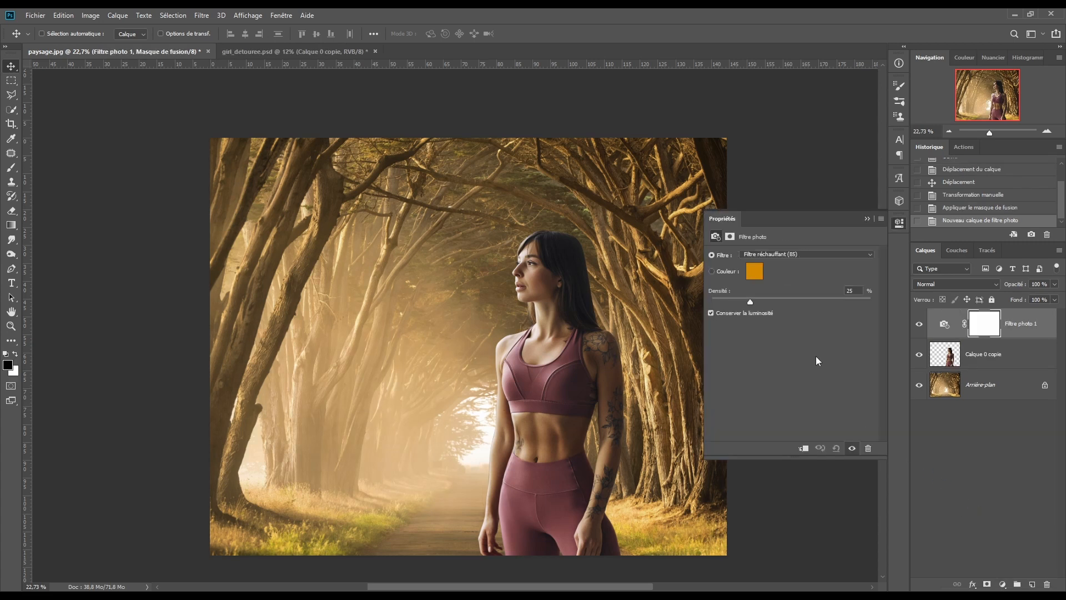
click(803, 448)
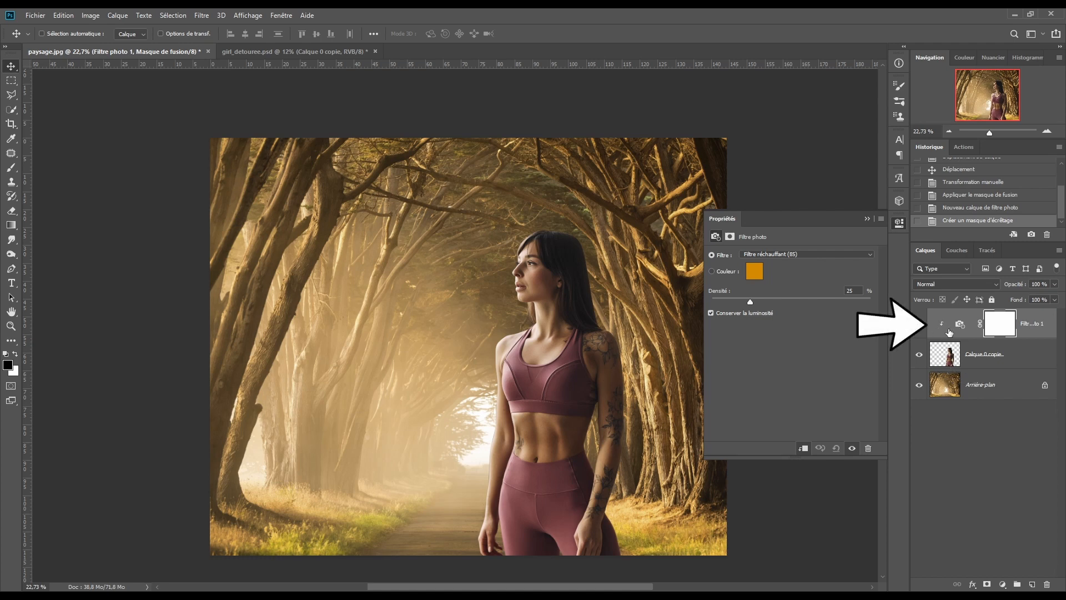
Step: Set the photo filter's colour to c68e4a and its density to 58%
click(753, 271)
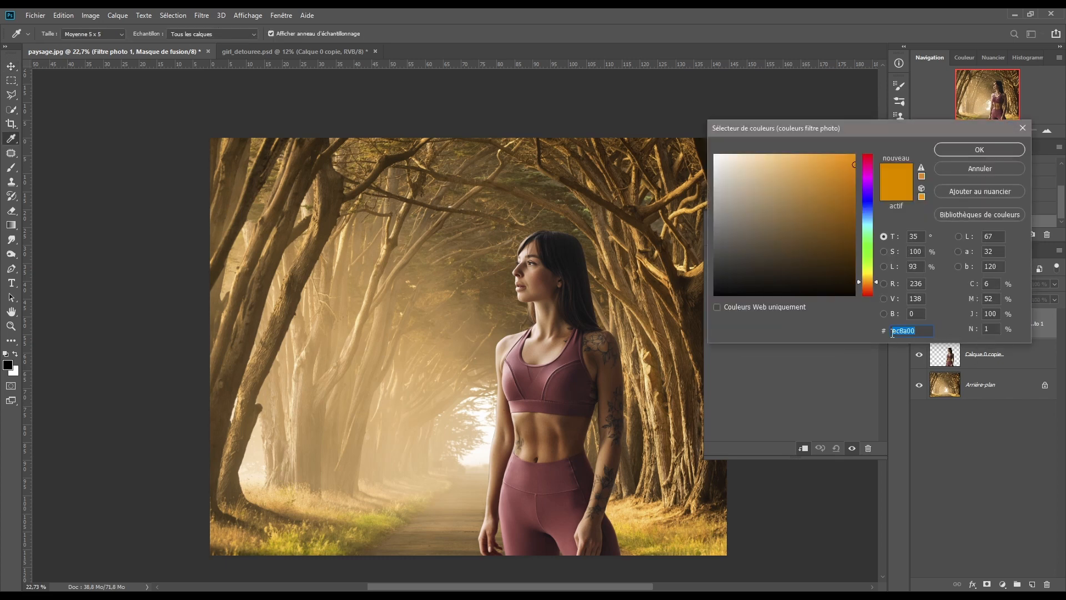
text(c)
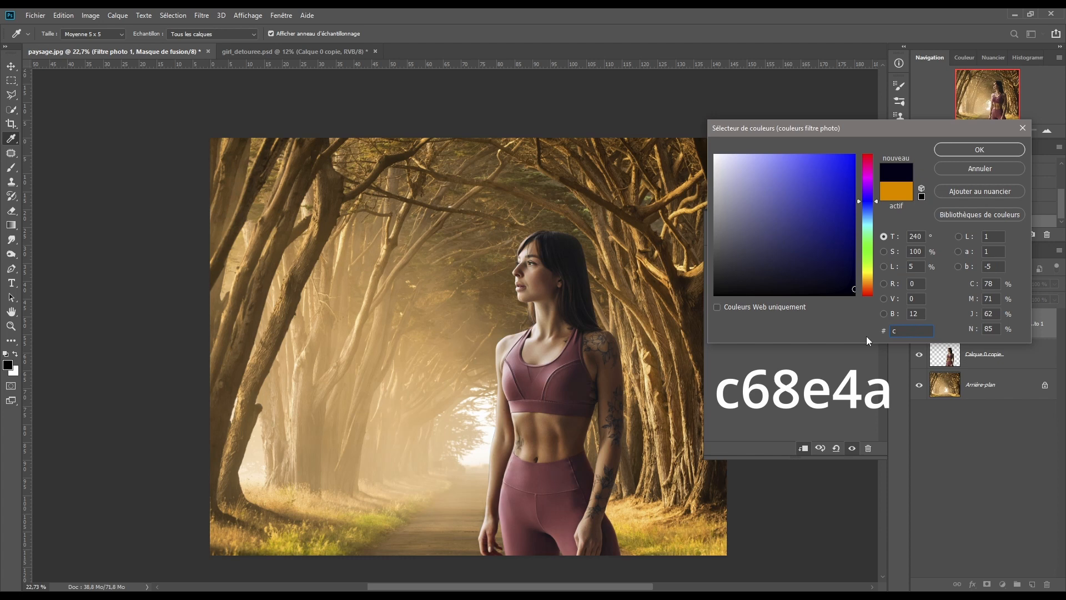
text(68e)
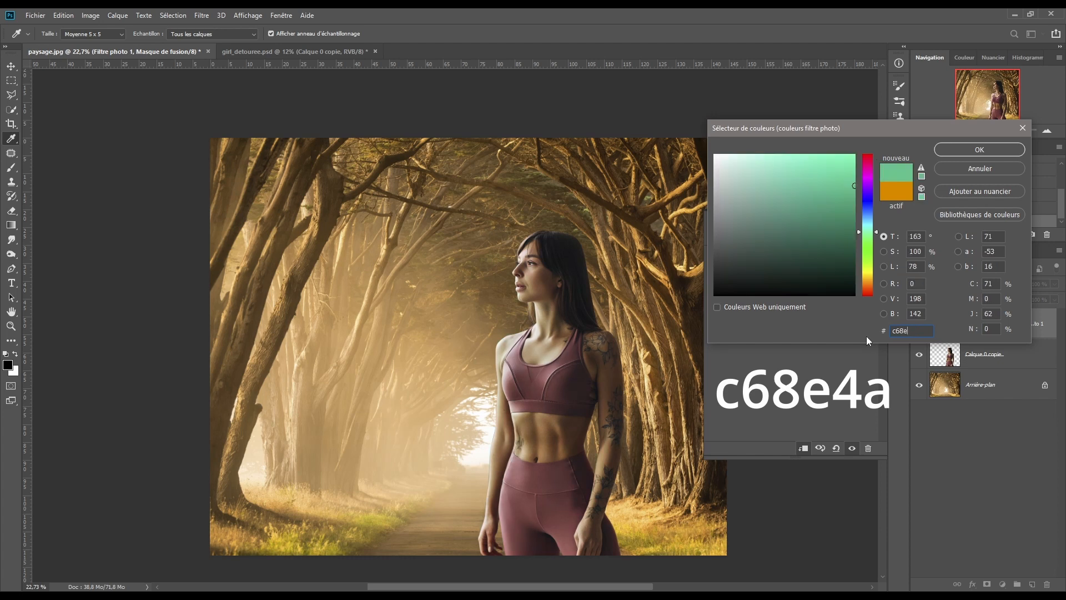
text(4a)
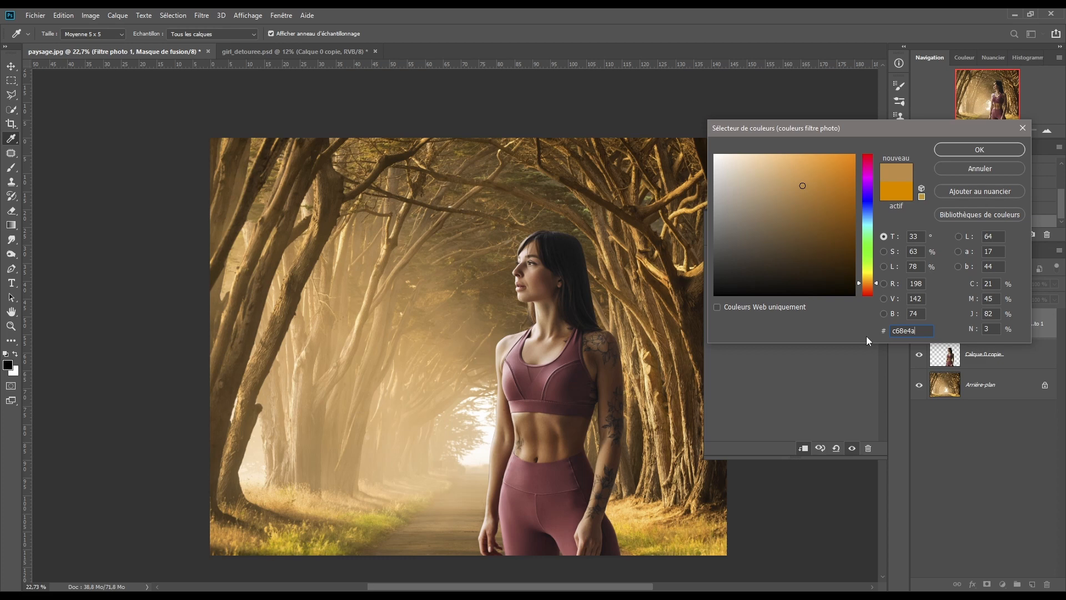
click(966, 154)
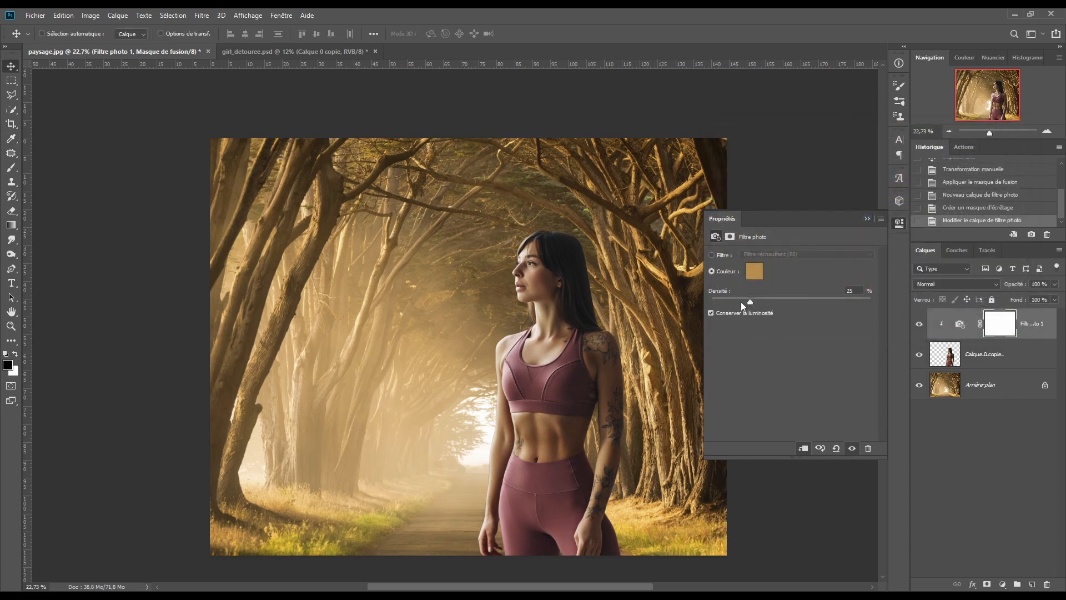
drag(754, 303, 759, 303)
text(58)
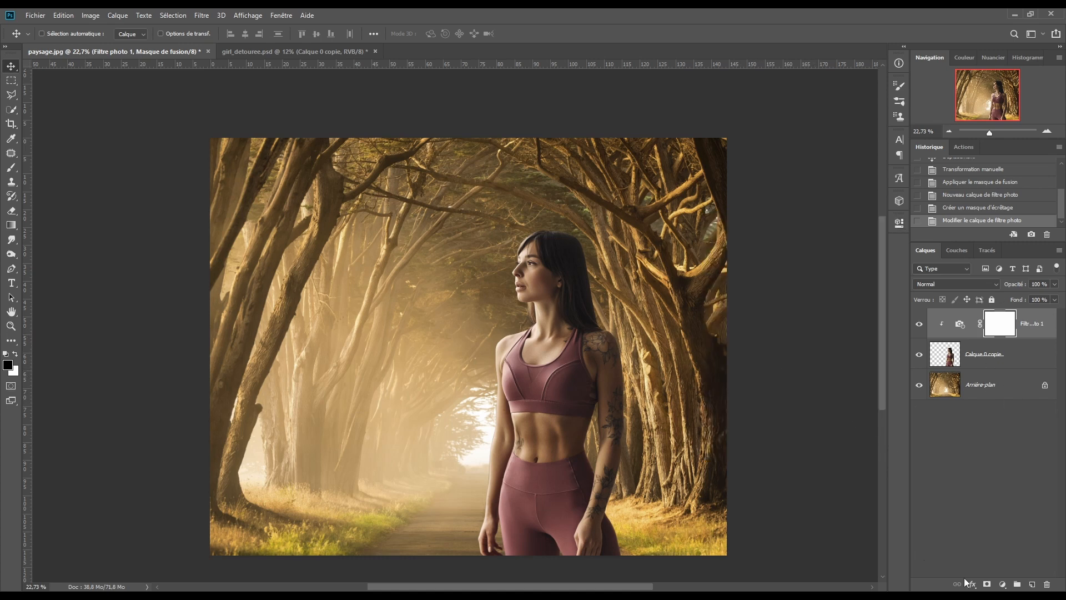
Step: Add a curves adjustment layer on top and set its black point to input 0, output 9
click(1002, 584)
click(975, 445)
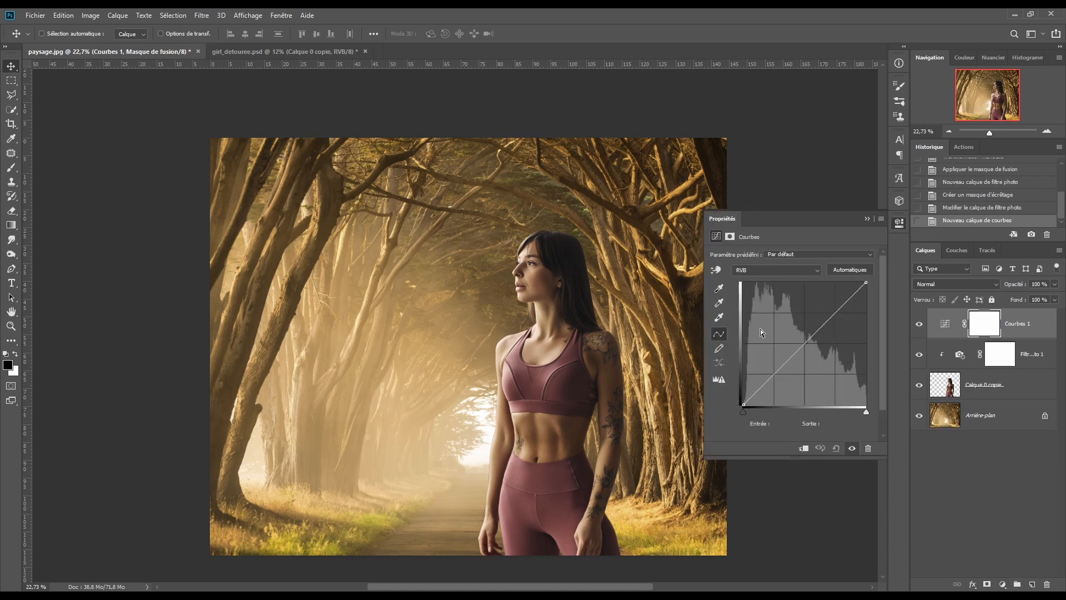
click(744, 406)
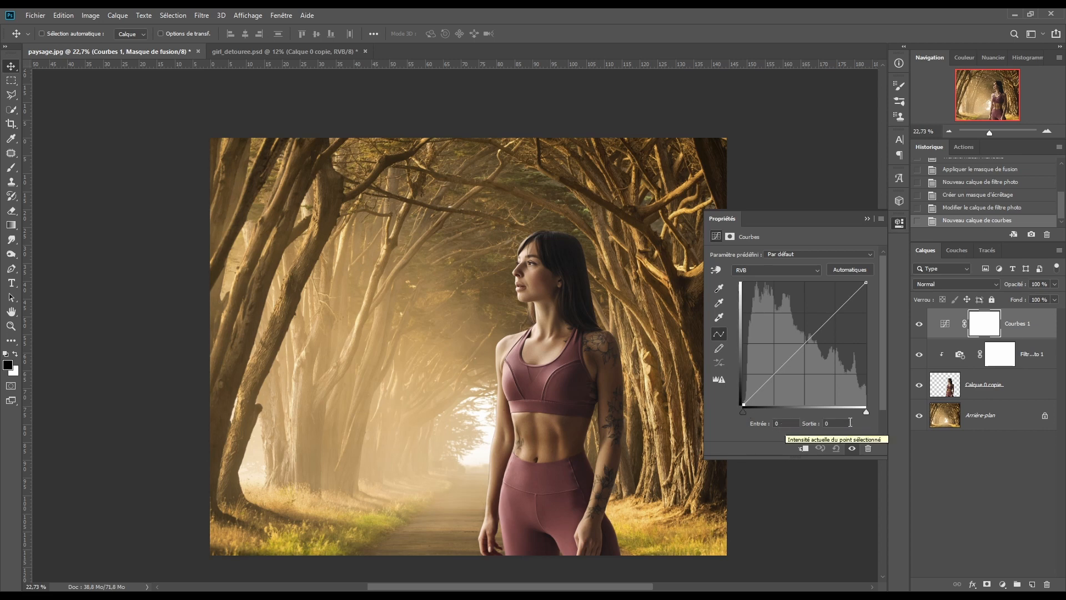
click(831, 423)
text(9)
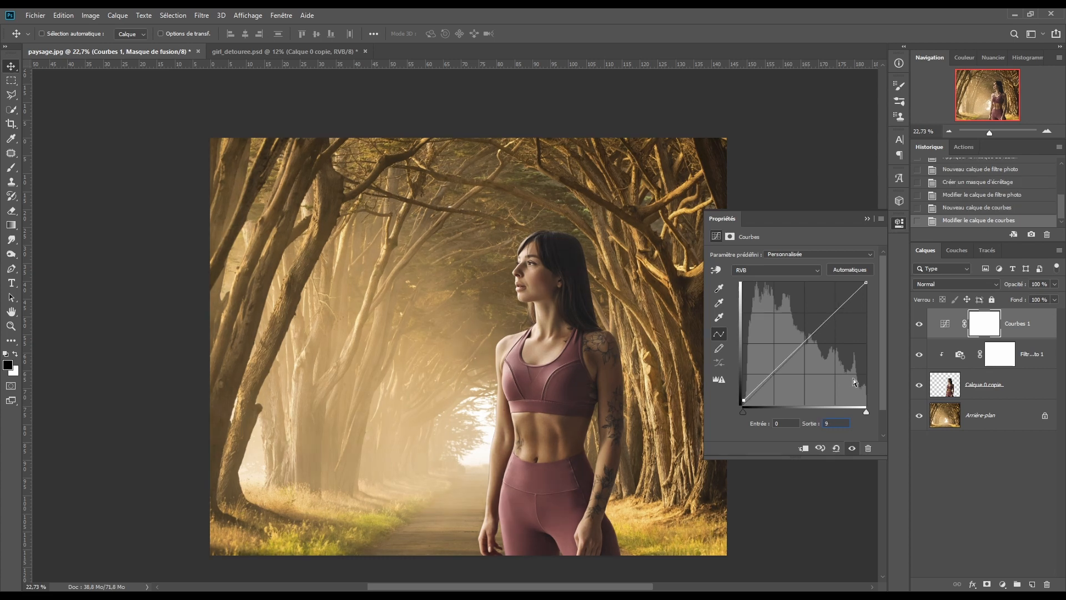
Step: Add a midpoint to the RGB curve and set both its input and output to 136
click(866, 283)
drag(803, 341, 804, 351)
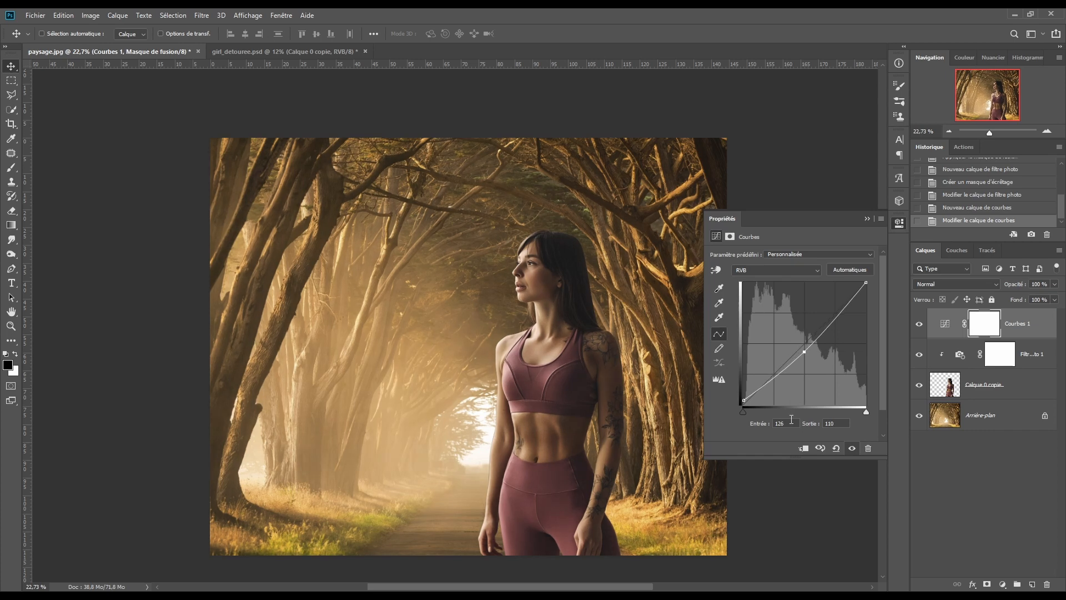
click(735, 420)
text(136)
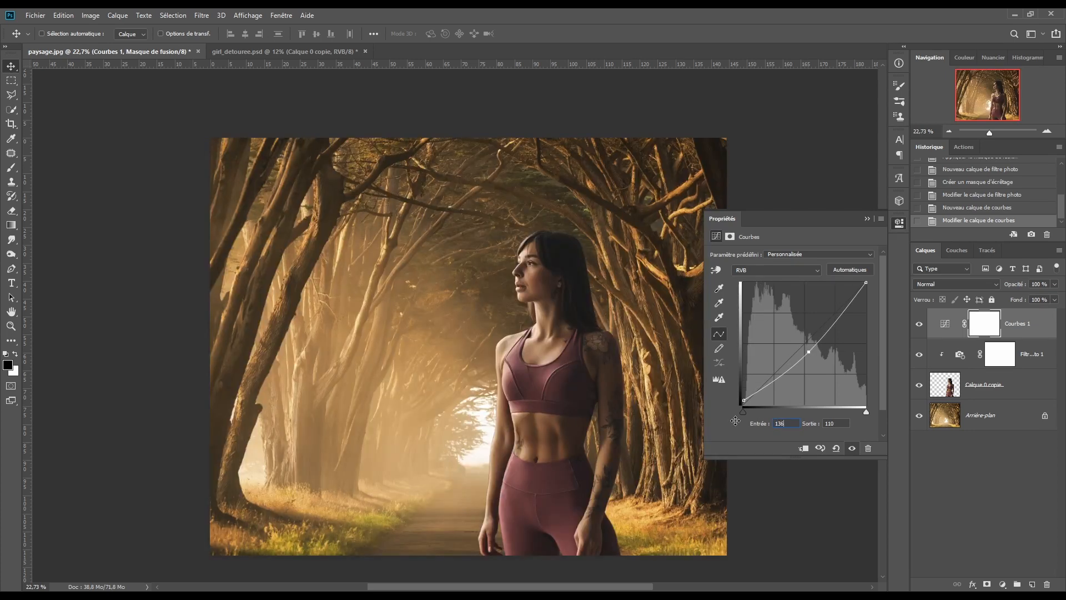
key(Tab)
text(136)
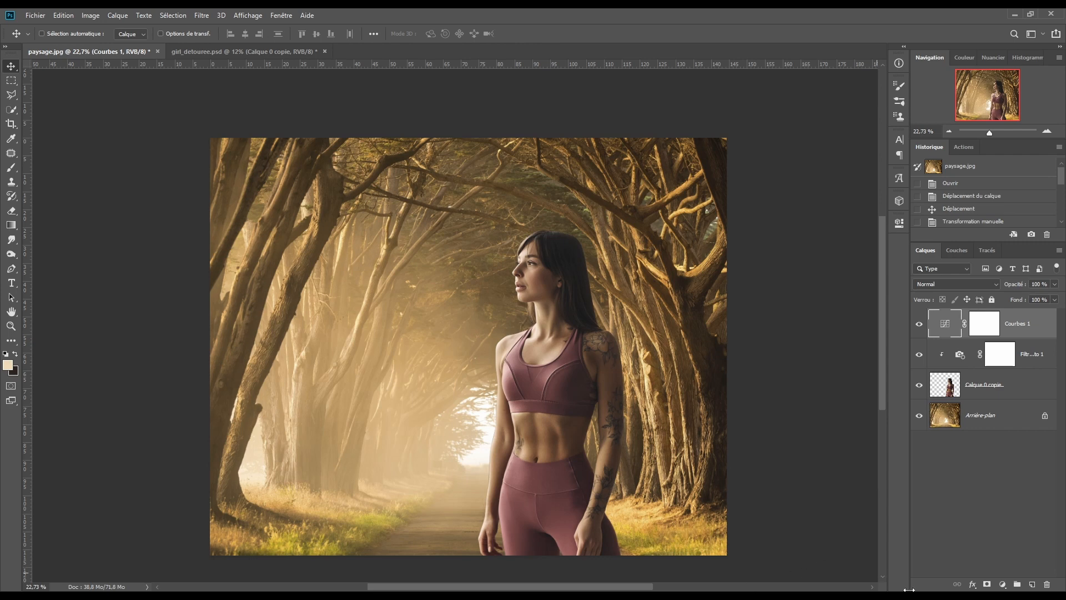
Step: Add a gradient map adjustment layer above the curves layer and load the Virage photographique gradient presets
click(1002, 584)
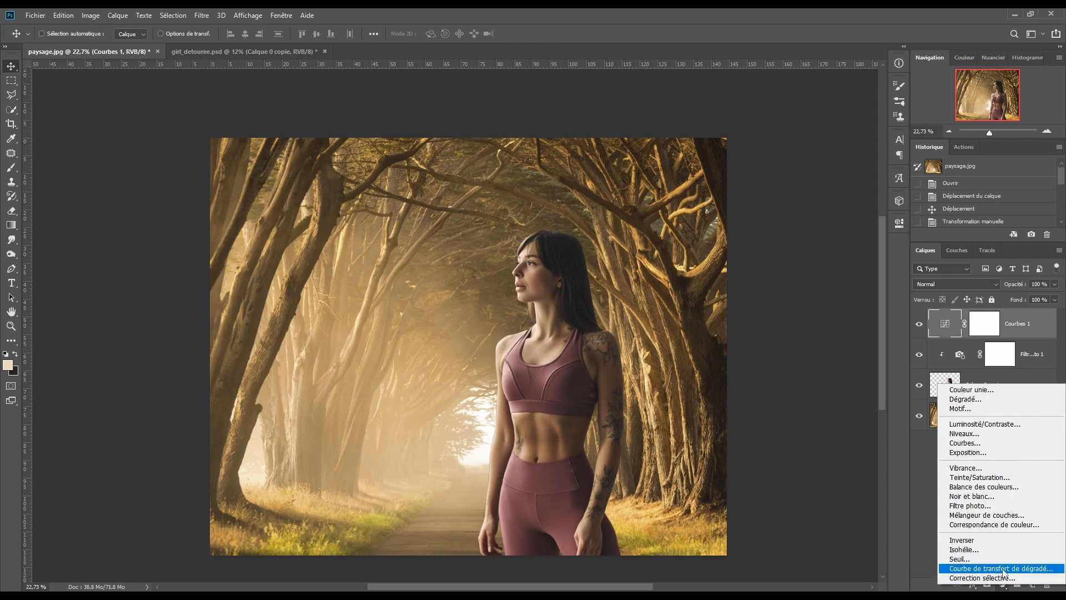
click(1003, 571)
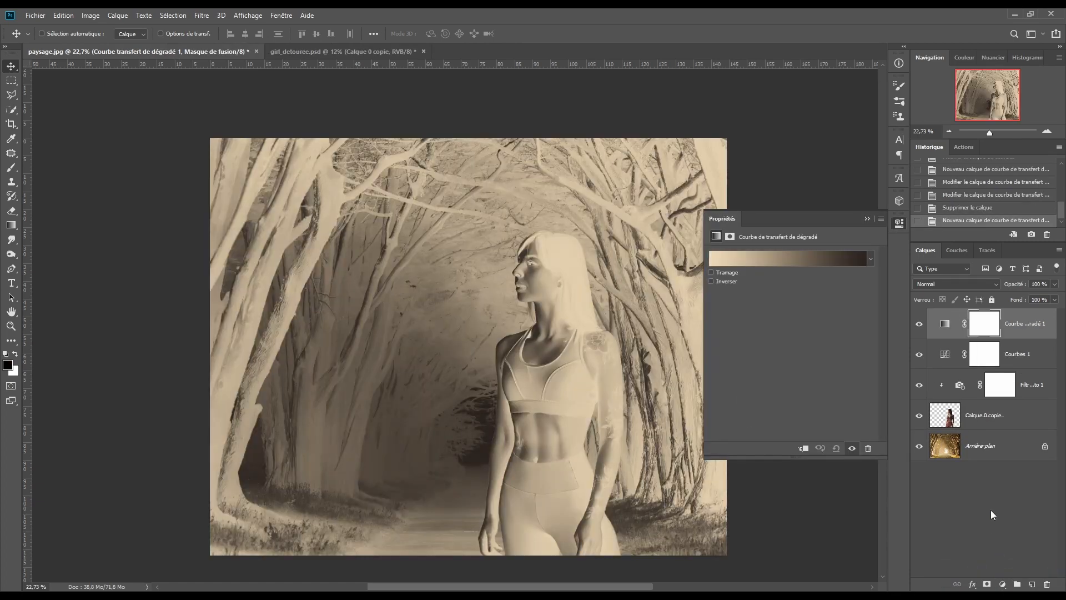
click(800, 258)
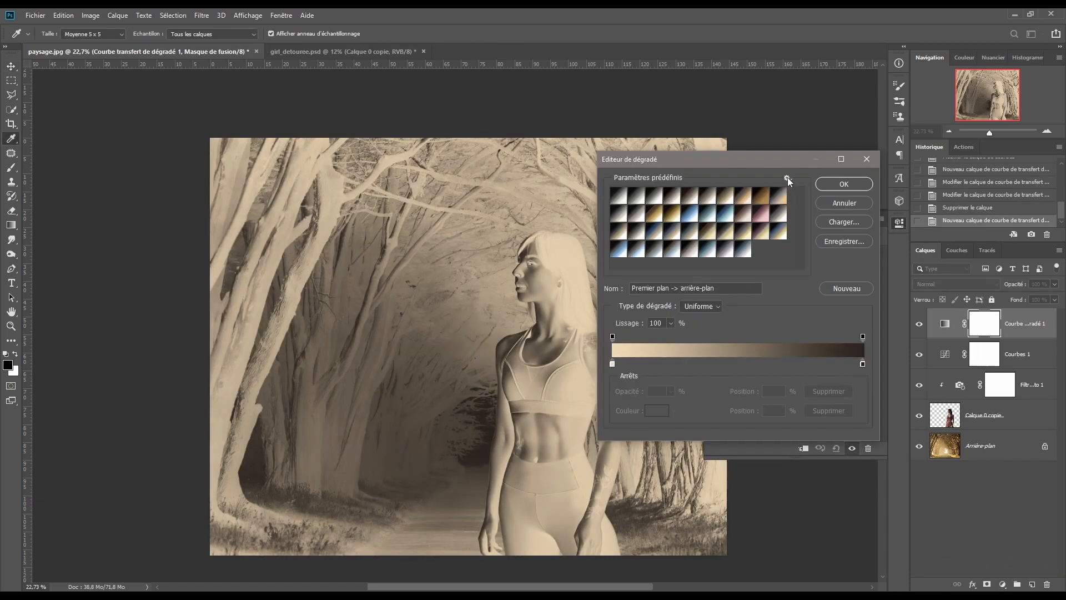
click(787, 178)
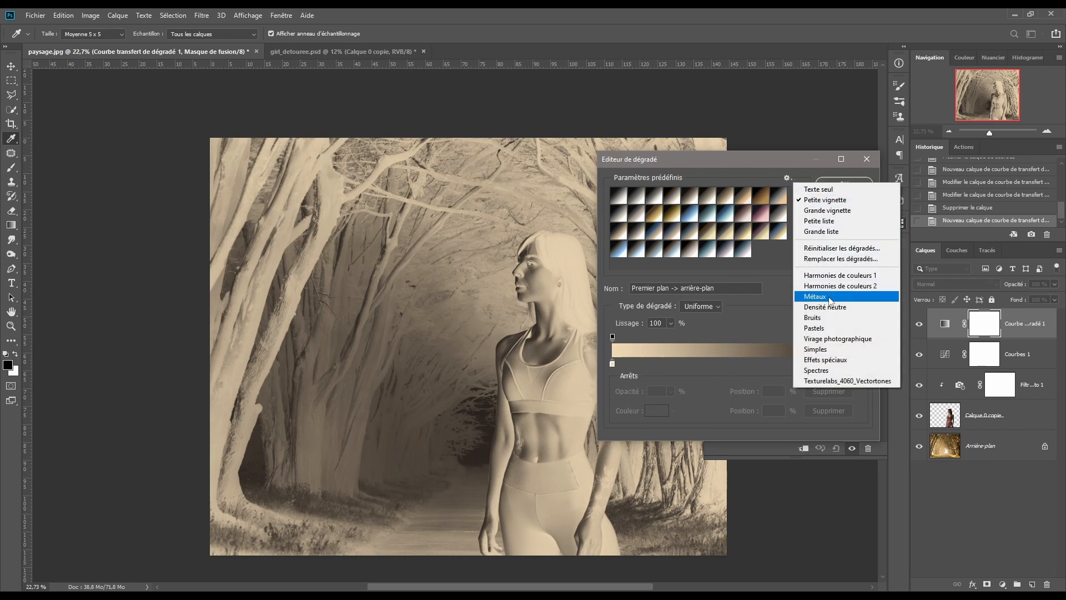
click(831, 339)
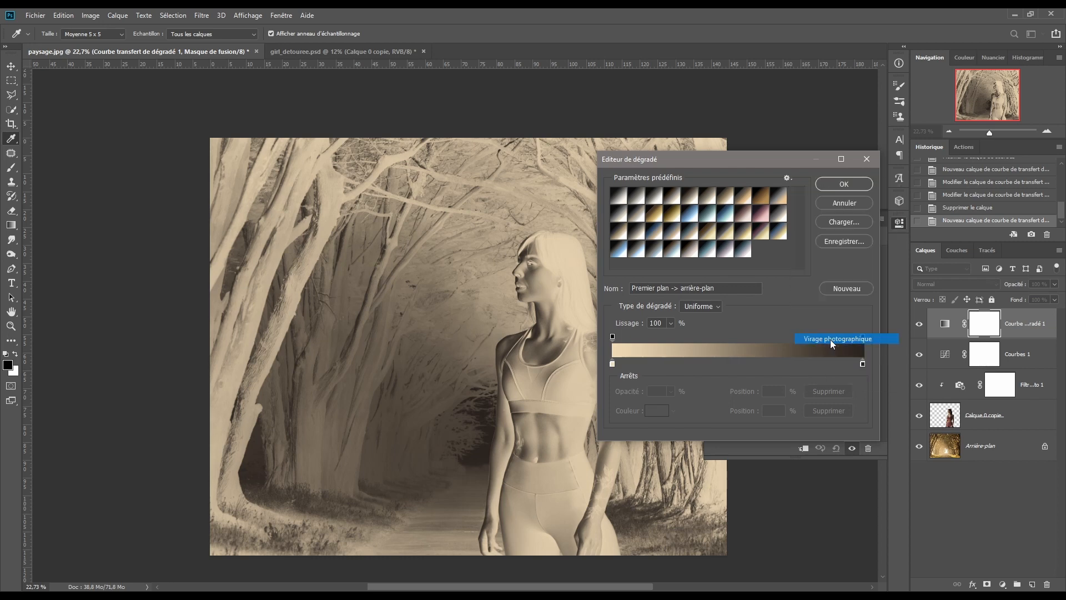
click(477, 228)
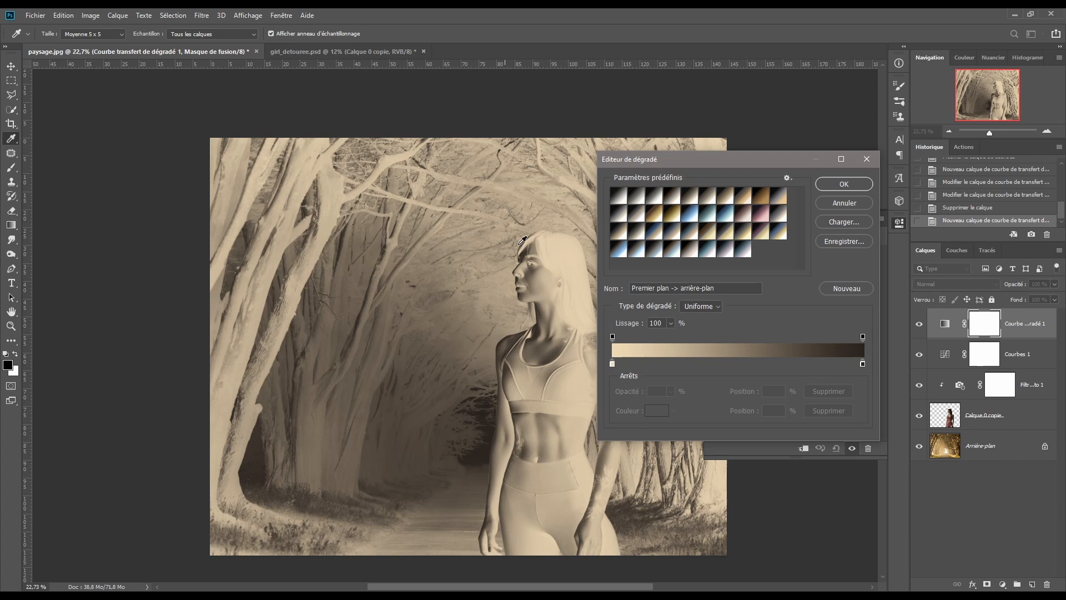
Step: Apply the Platinum preset to the gradient map and set the adjustment layer's blend mode to Produit
click(618, 195)
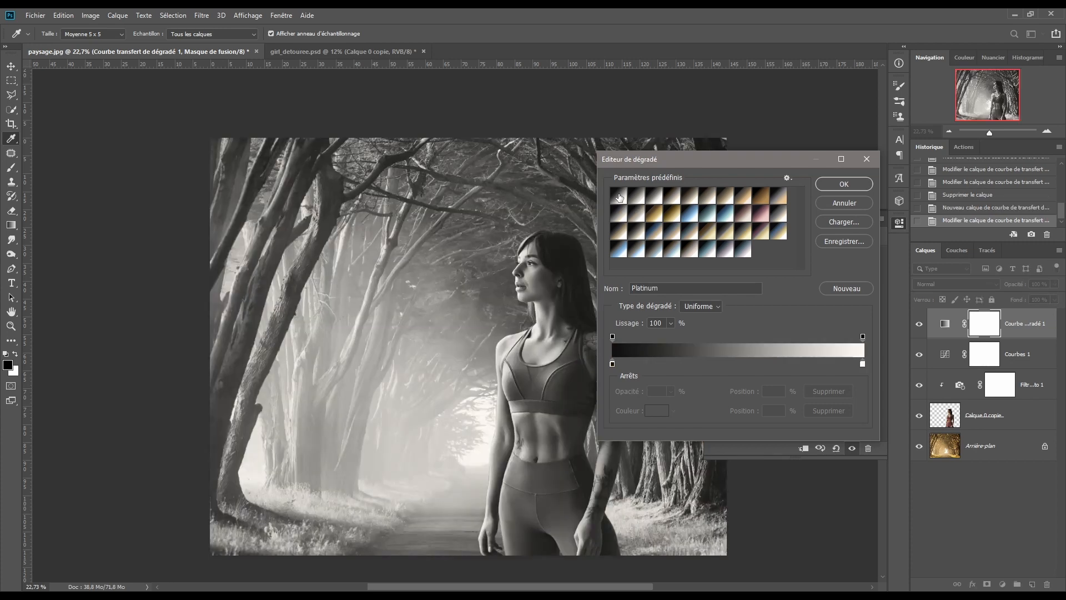
click(852, 183)
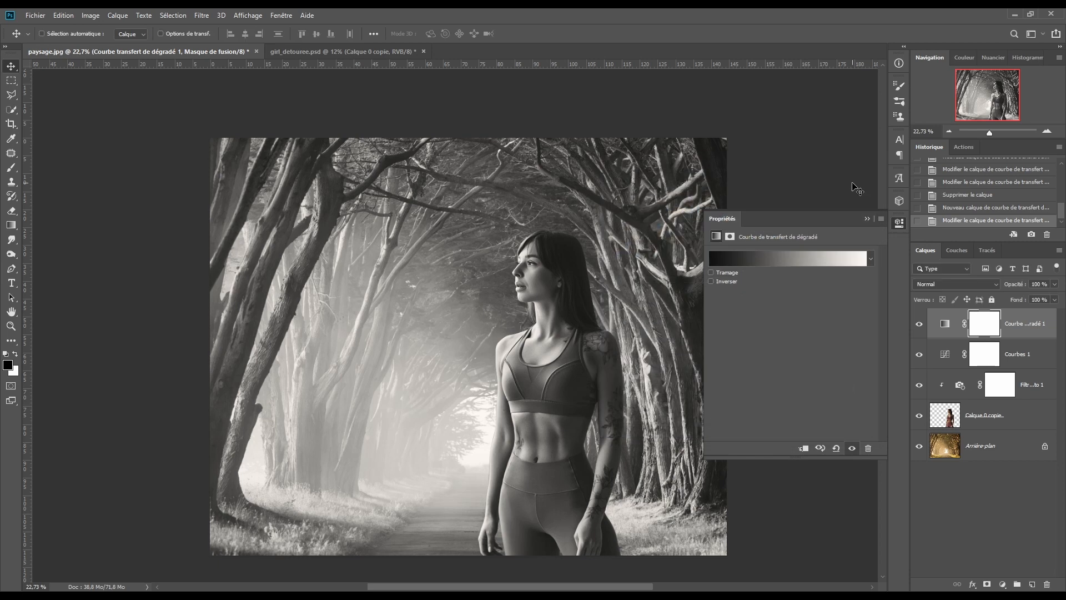
click(951, 282)
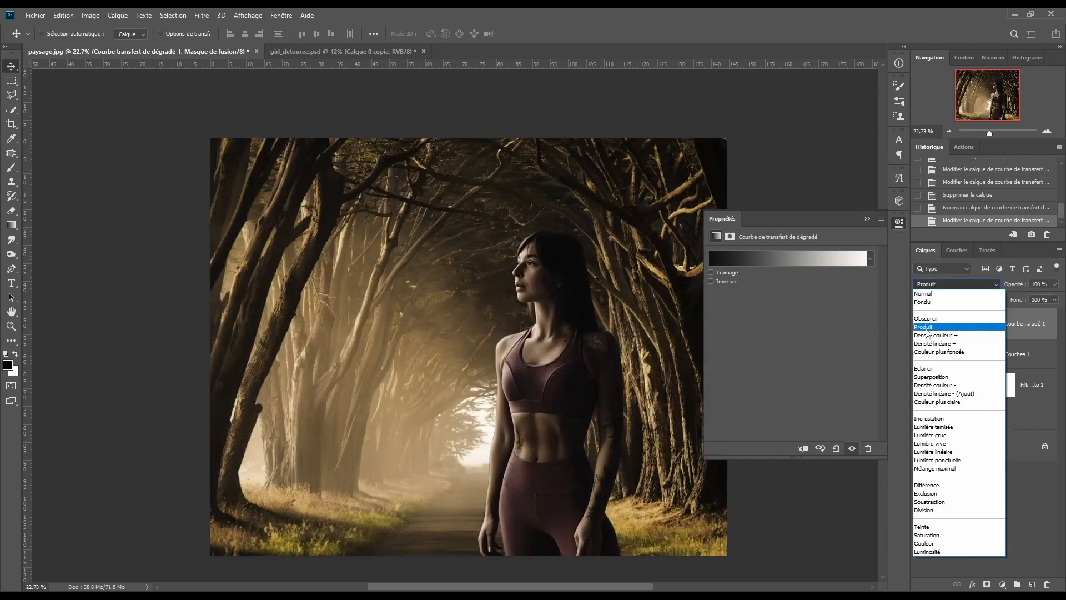
click(926, 328)
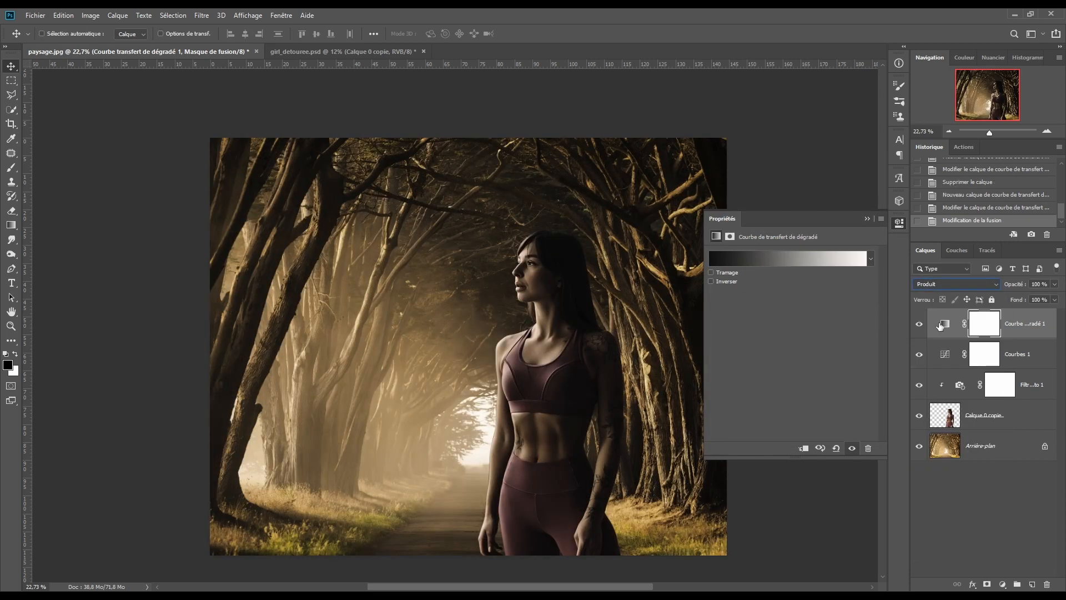
Step: Set the gradient map layer's opacity to 49%
click(1035, 284)
text(49)
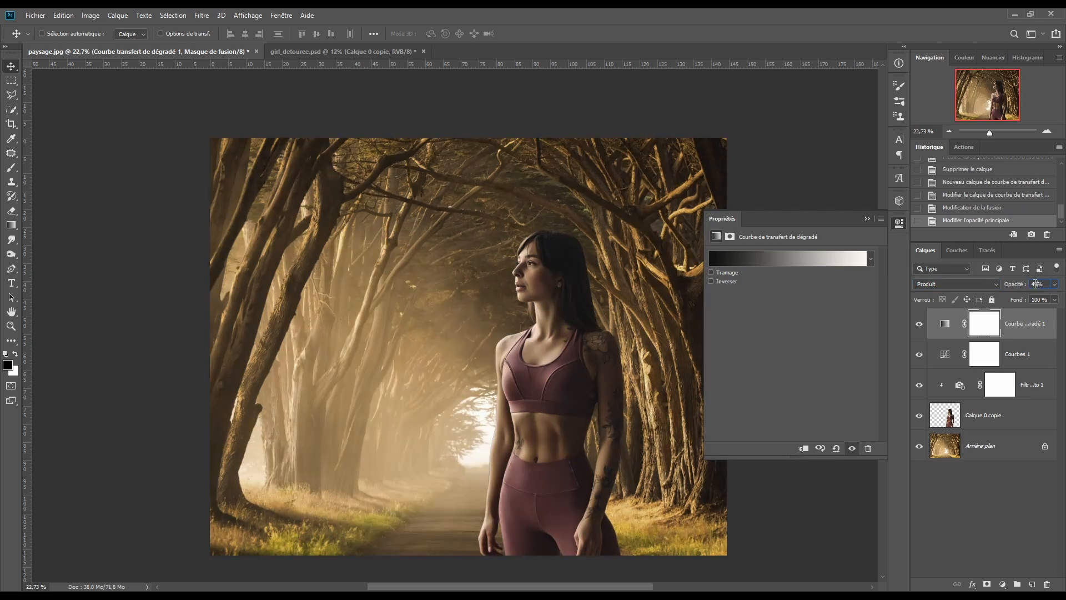
key(Return)
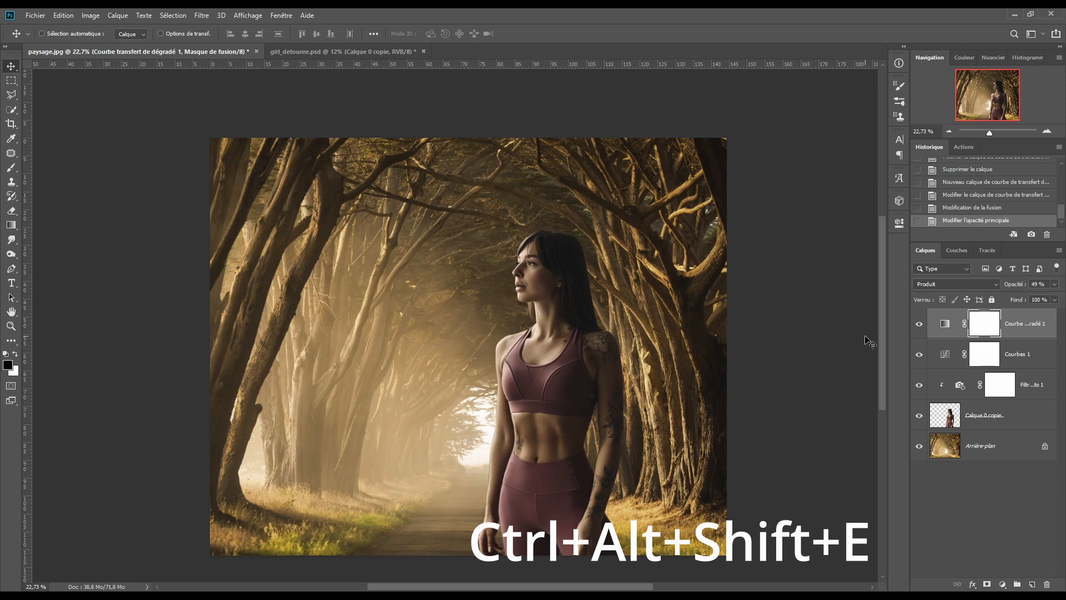
Step: Stamp all visible layers into a new layer on top and open the Camera Raw filter on it
key(ctrl)
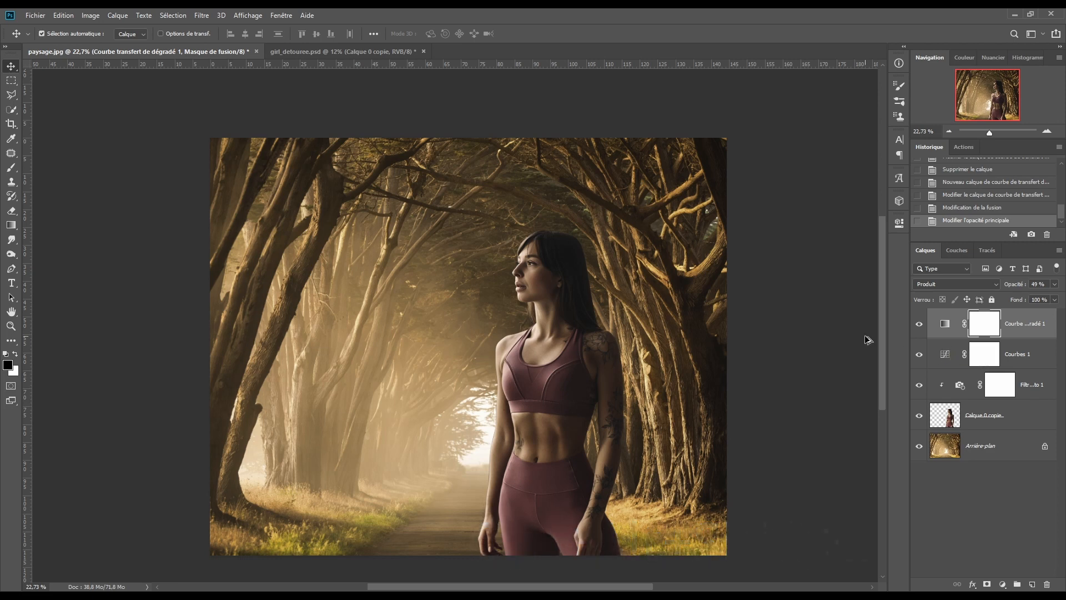
key(ctrl+alt+shift+e)
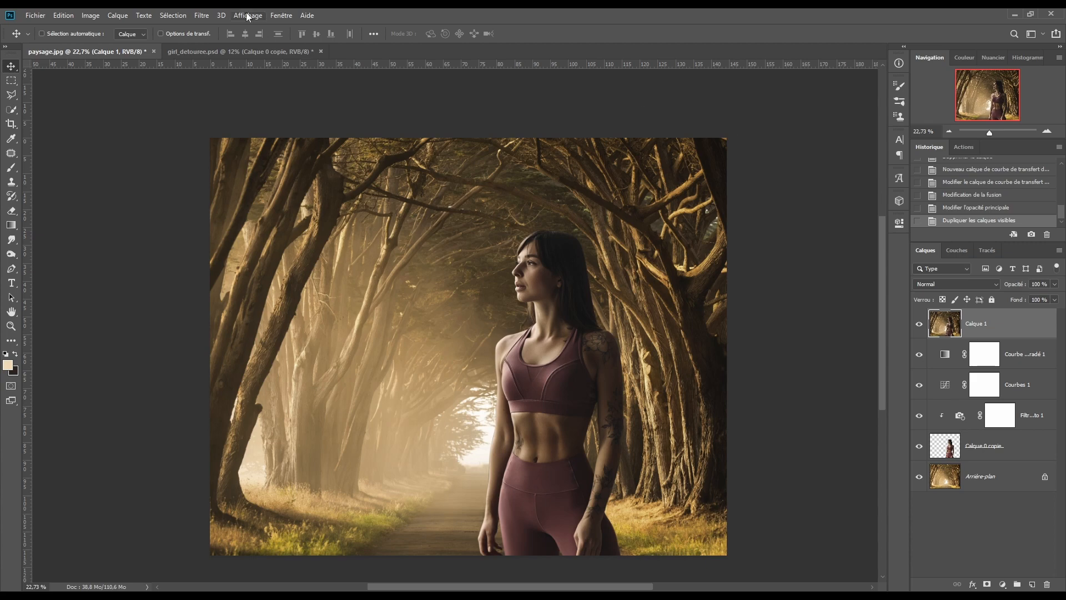
click(196, 18)
click(228, 82)
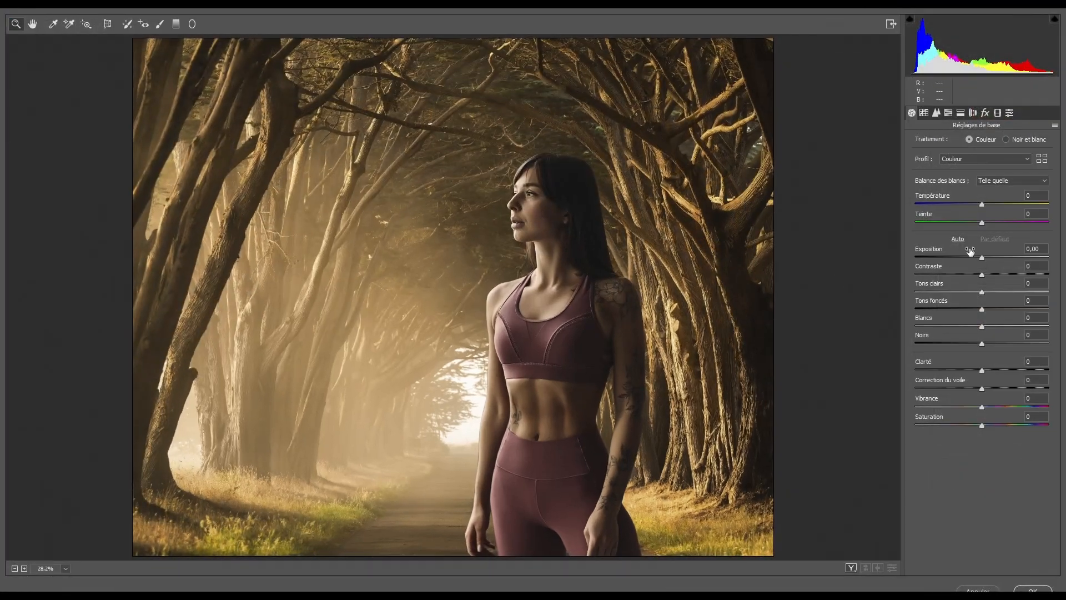
Step: Set the basic adjustments to Tons foncés +10, Noirs +10 and Correction du voile +15
click(1036, 300)
text(10)
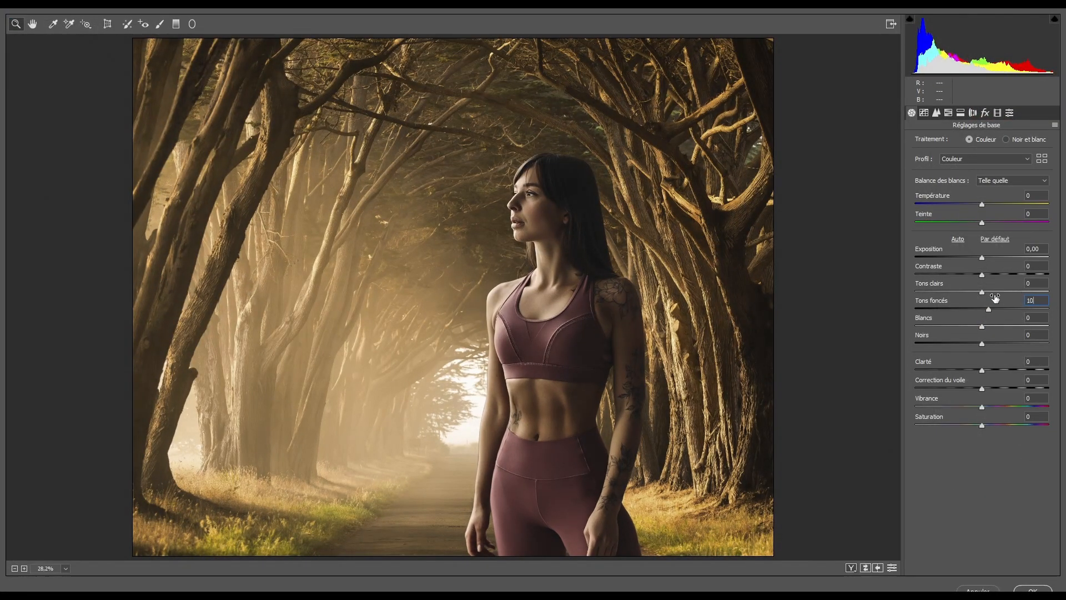
click(1034, 335)
text(10)
click(1037, 380)
text(15)
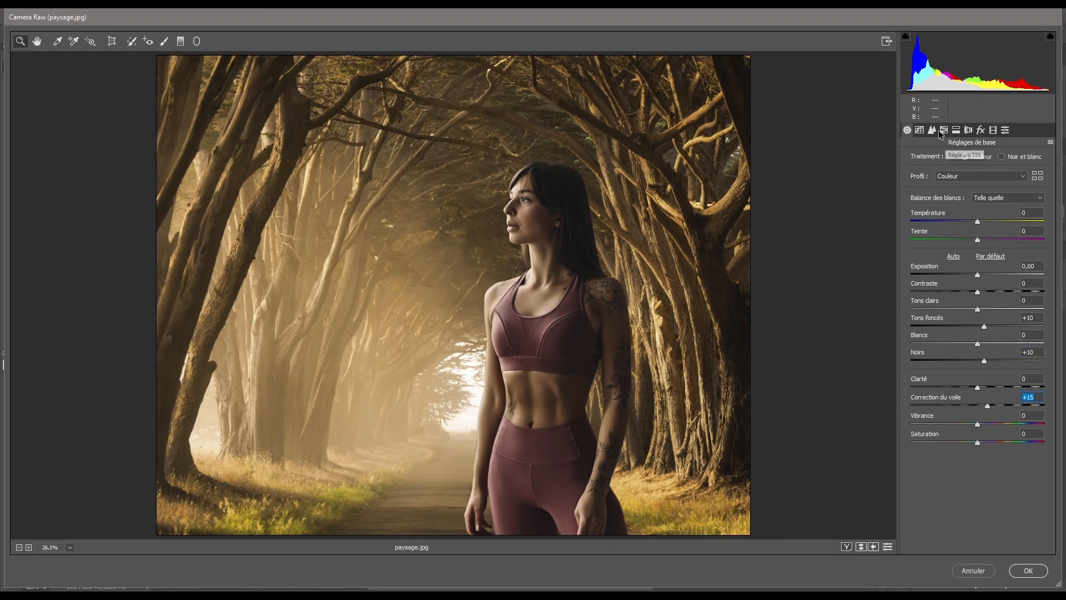
Step: Set the luminance noise reduction to 20
click(932, 129)
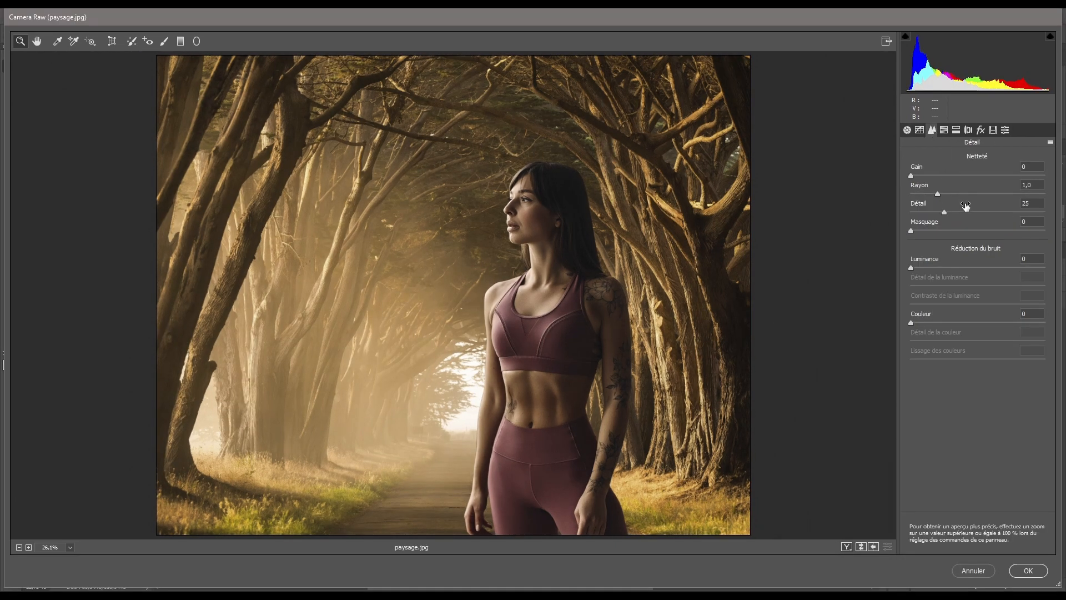
click(1022, 258)
text(20)
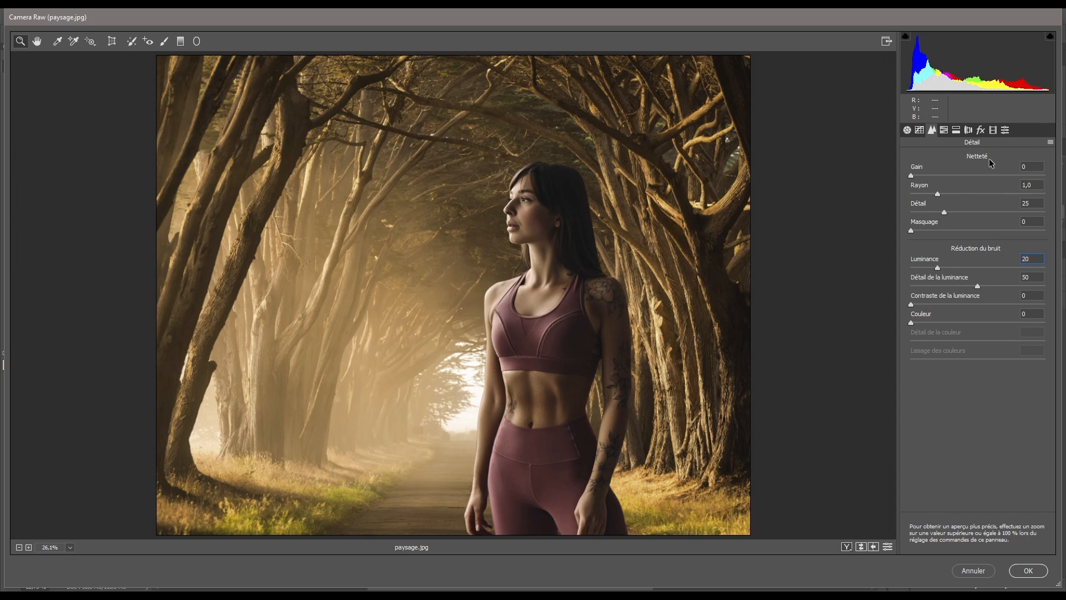
Step: Apply split toning with hue 20 and saturation 15 for the highlights, hue 250 and saturation 12 for the shadows
click(956, 130)
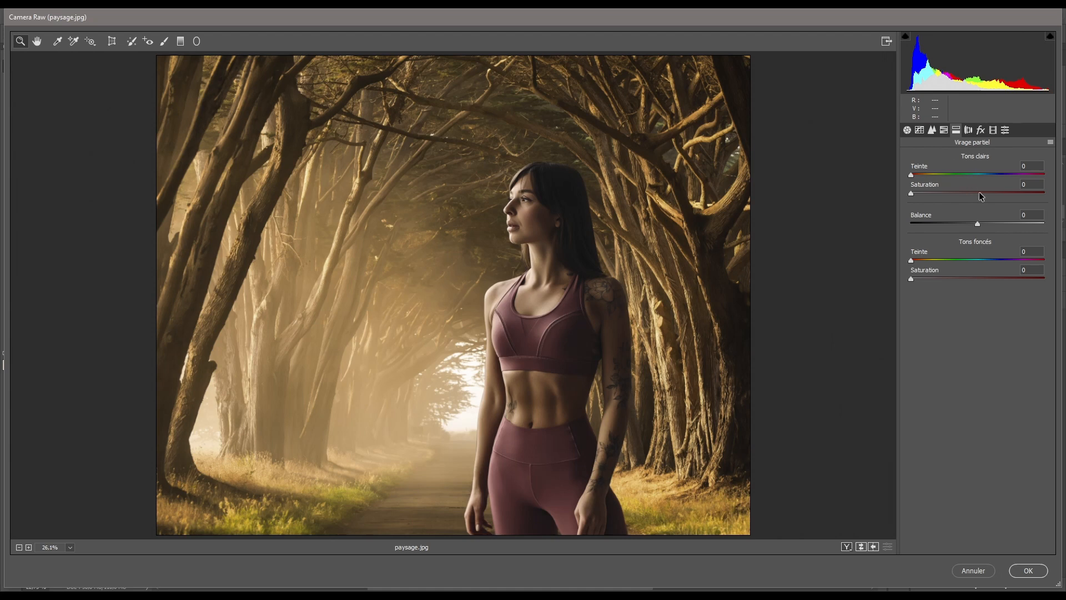
click(911, 176)
text(2)
text(0)
text(15)
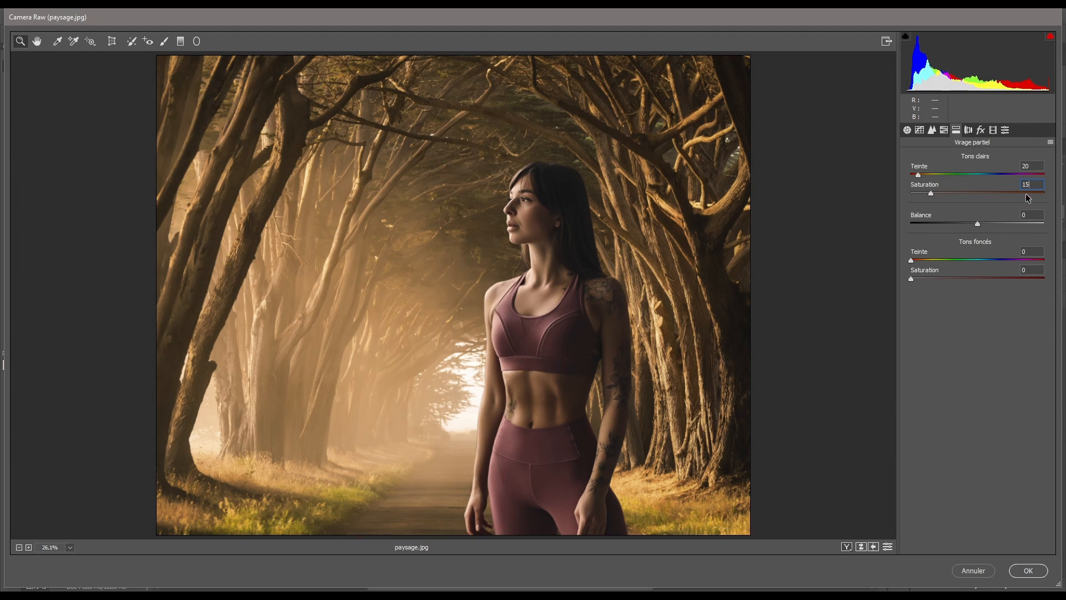
click(1030, 251)
text(250)
text(12)
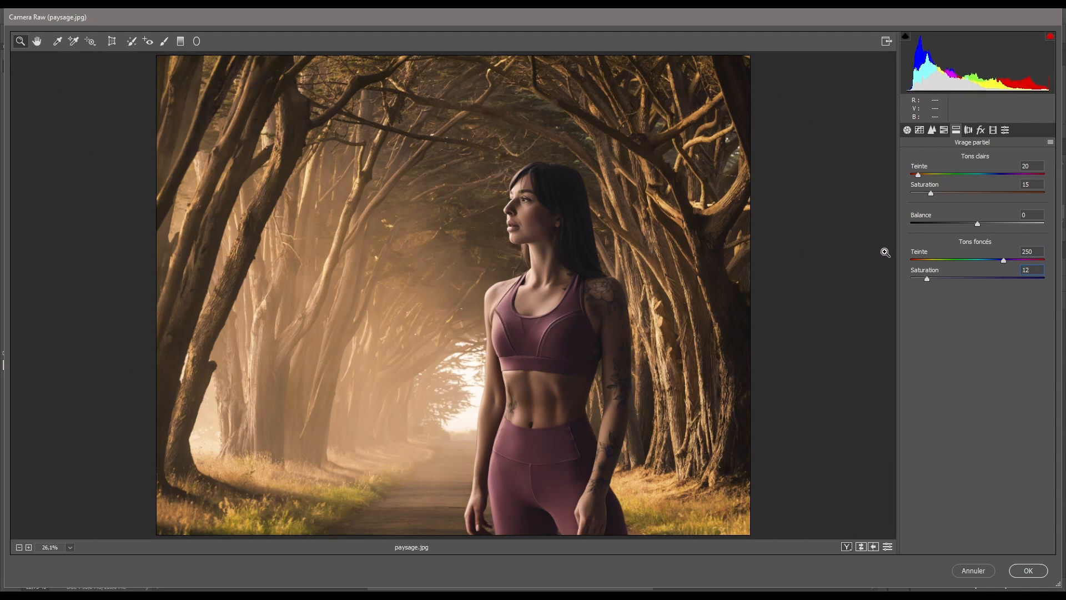
Step: Add a post-crop vignette with a level of -28
click(981, 131)
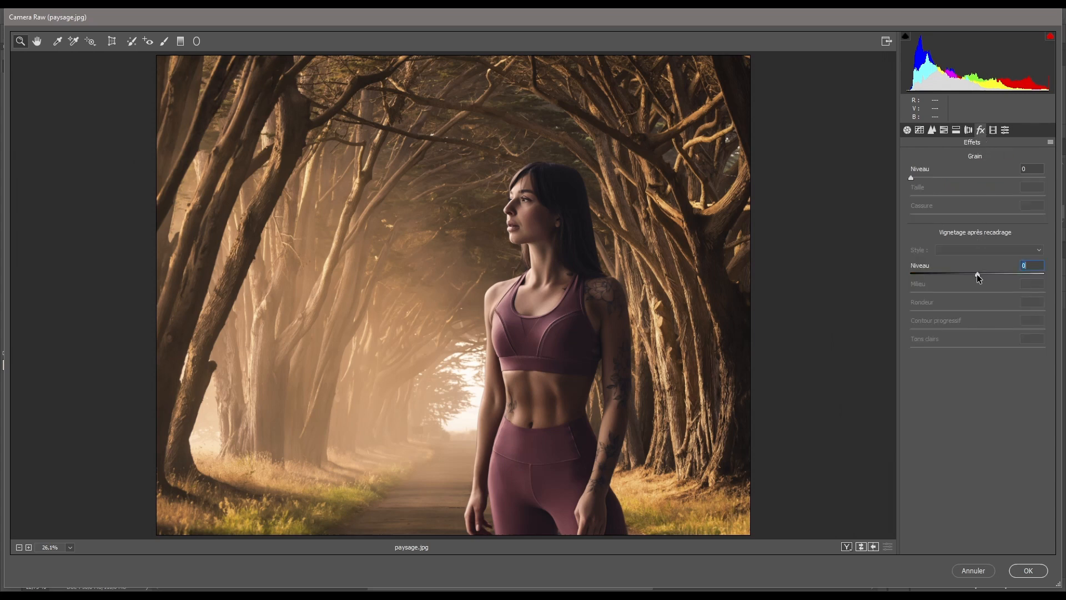
drag(978, 278, 969, 275)
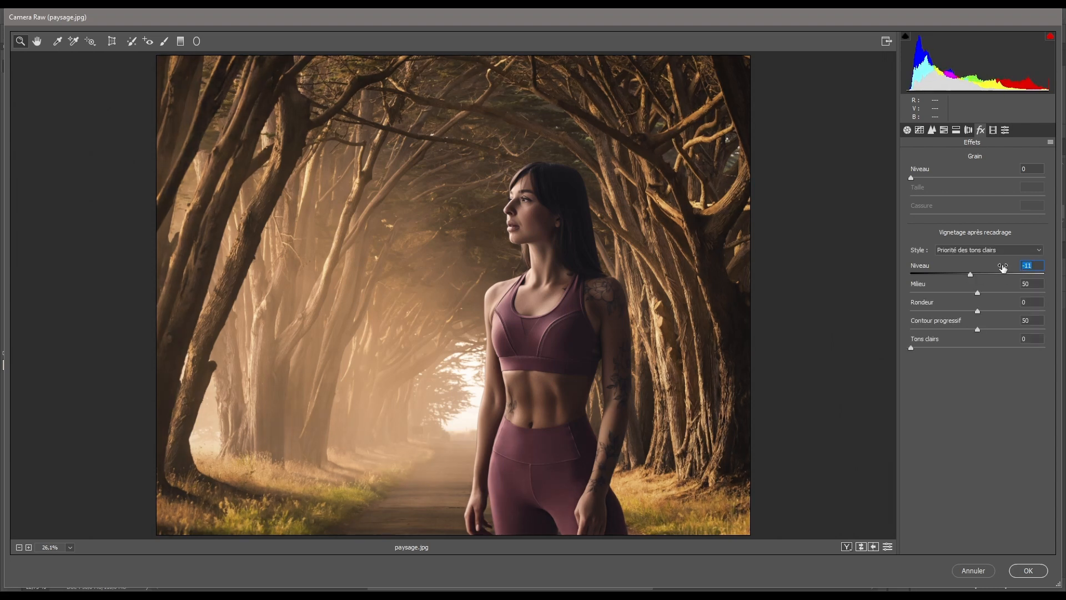
text(-28)
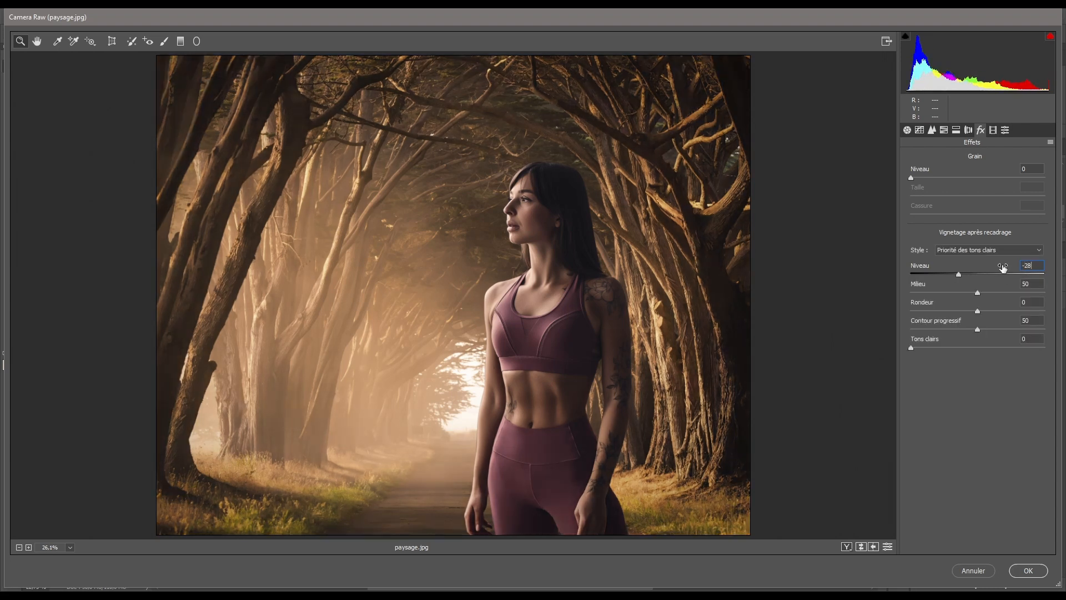
Step: In the calibration settings, set the red primary's hue to -24 and its saturation to +13
click(994, 132)
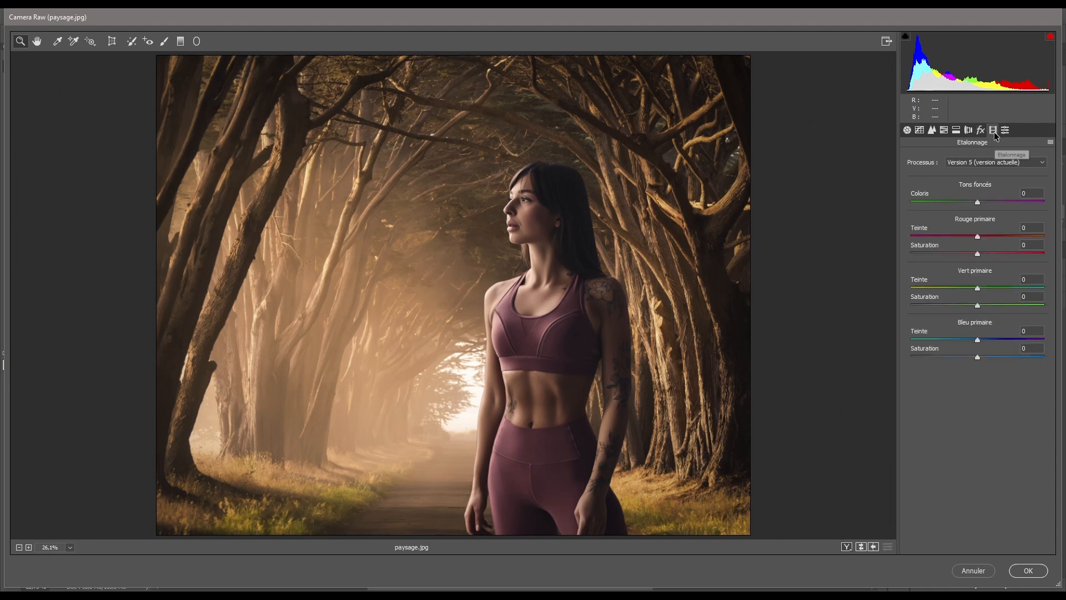
click(1021, 228)
text(-24)
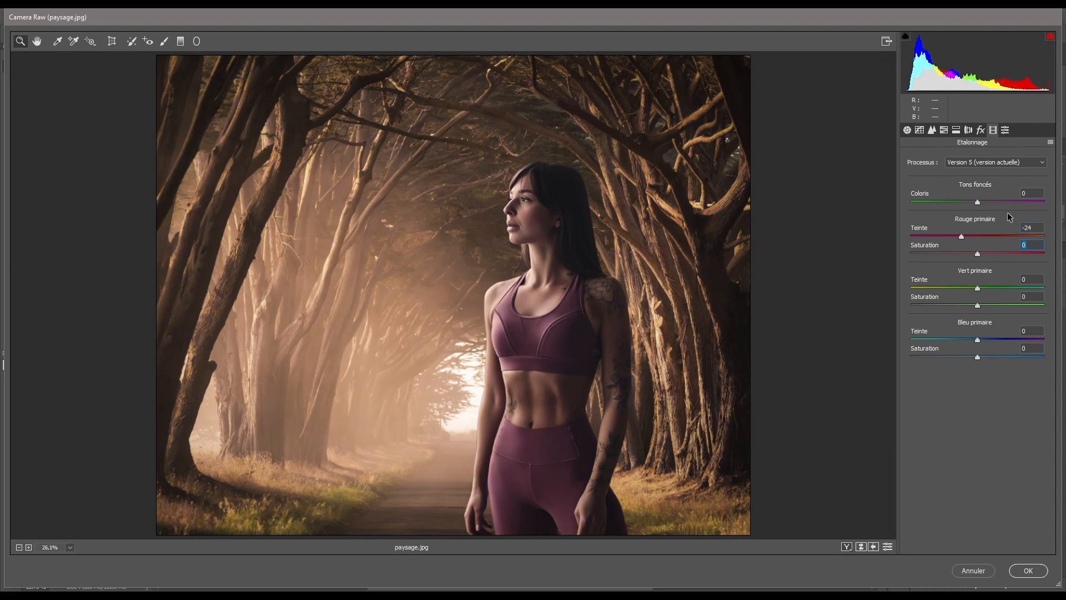
text(13)
Step: Set the blue primary's hue and saturation both to -13 and apply the Camera Raw filter
click(1031, 331)
text(-13)
key(Tab)
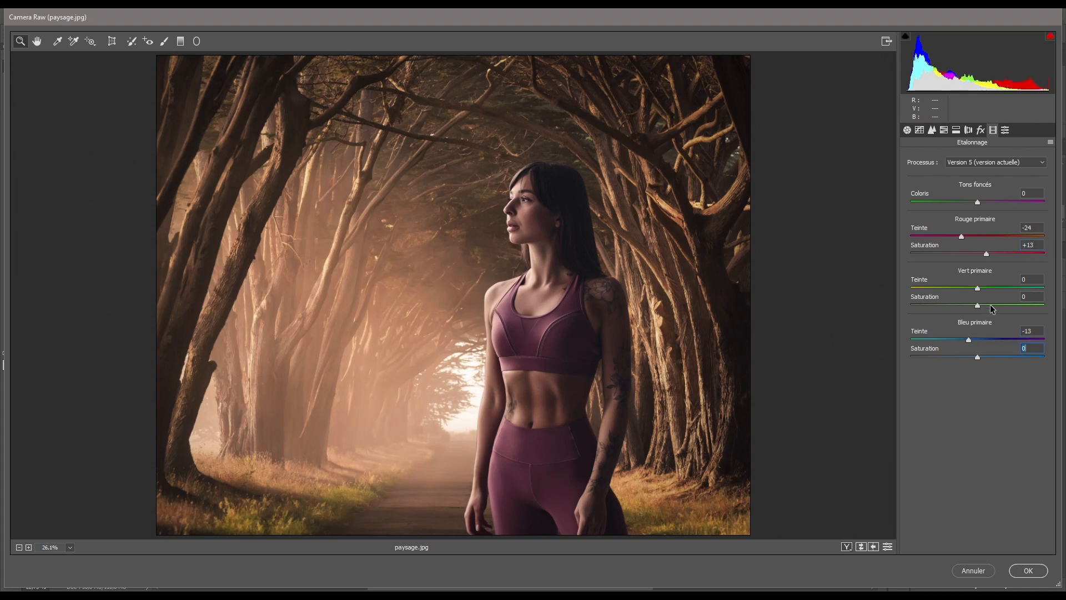
text(-13)
click(1028, 571)
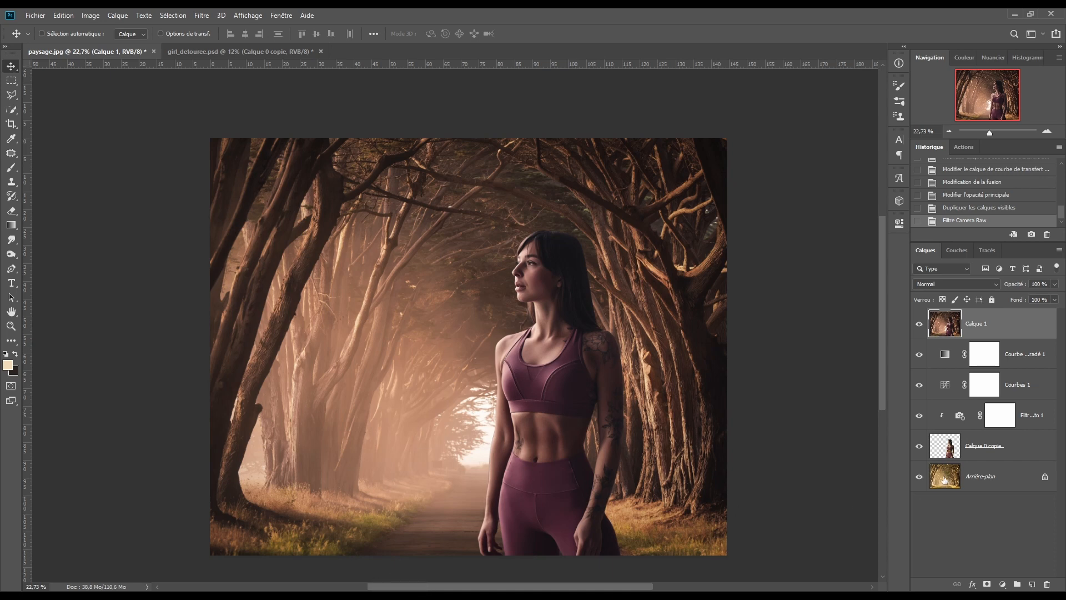
Step: Create a new layer on top and fill it with 50% gris at Normal mode and 100% opacity
click(1032, 584)
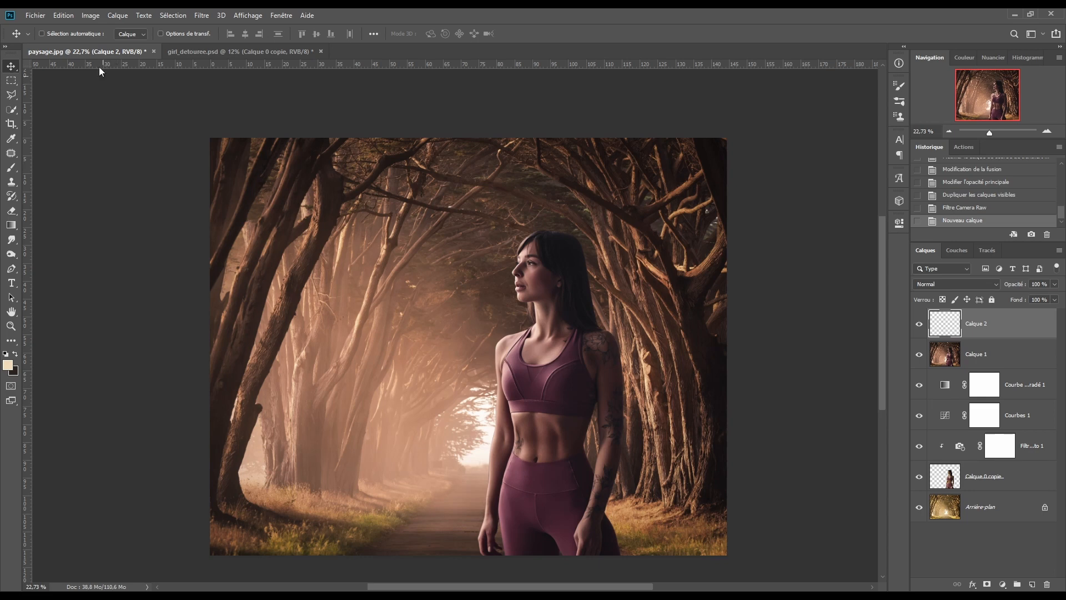
click(64, 15)
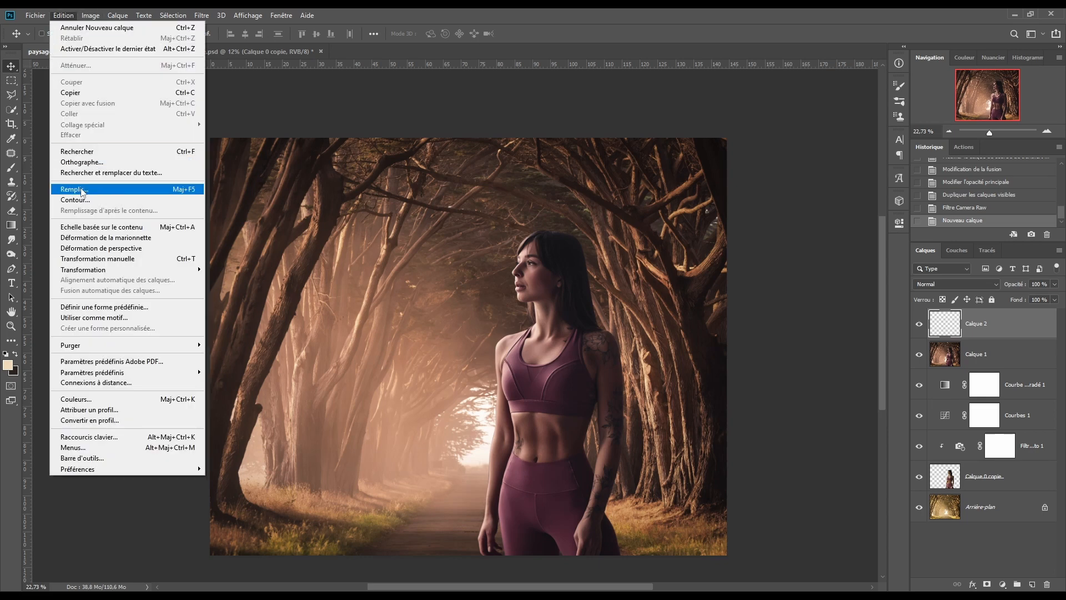
click(73, 191)
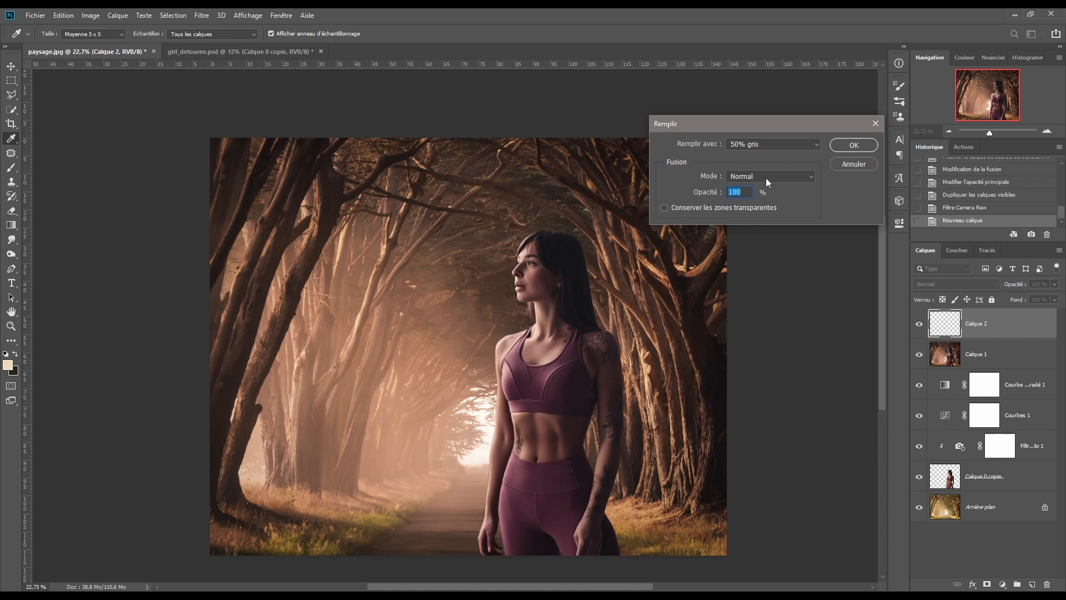
click(846, 145)
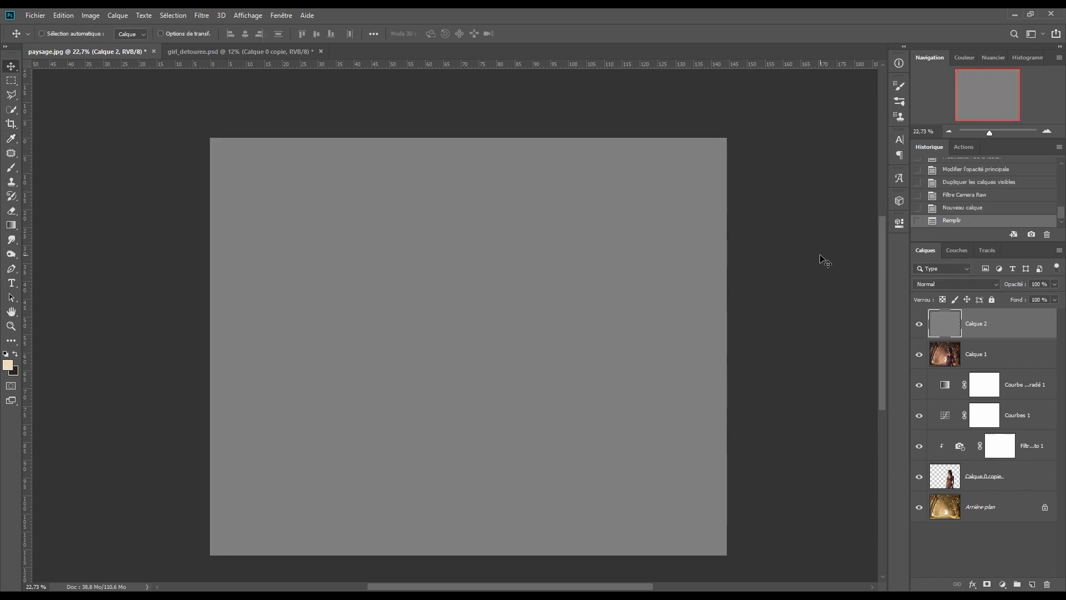
Step: Set the grey layer's blend mode to Lumière tamisée and toggle its visibility to compare the image
click(937, 284)
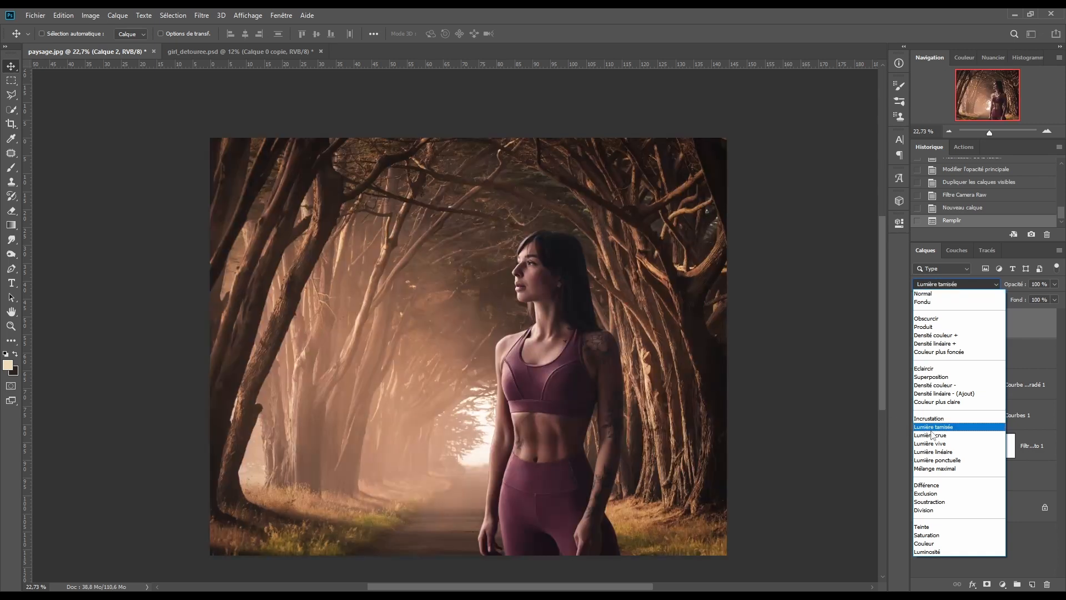
click(932, 426)
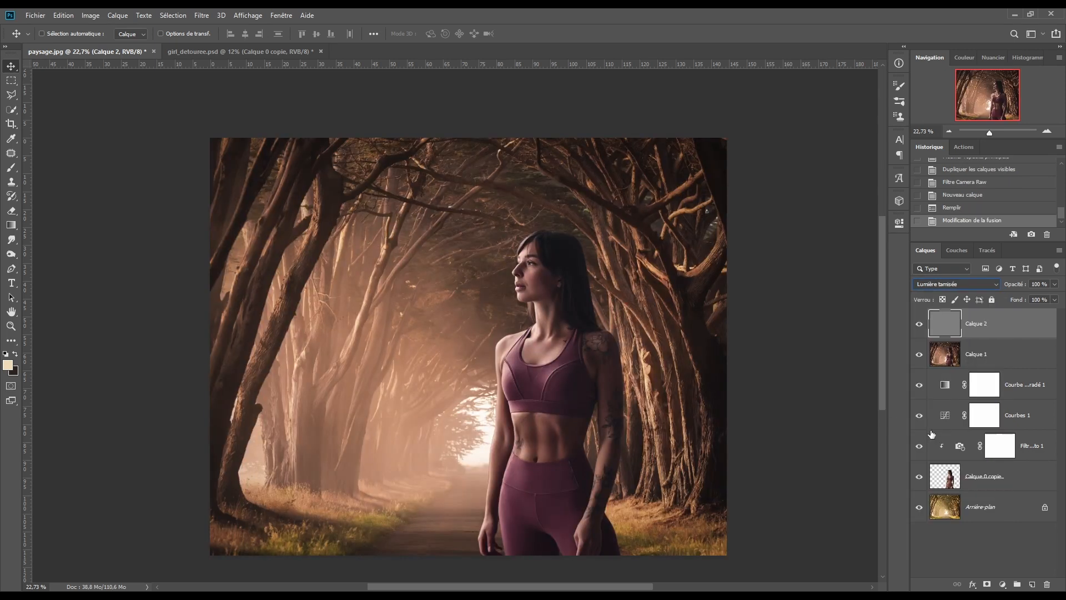
click(919, 326)
click(918, 327)
click(919, 327)
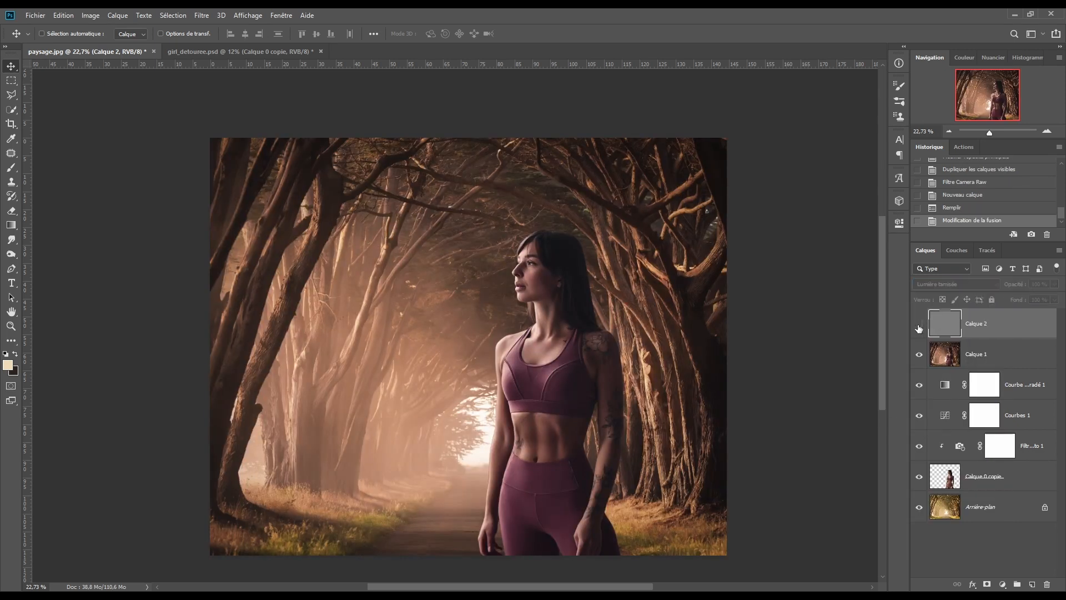
click(918, 328)
Step: Compare the option settings of the Densité - and Densité + tools and their brush presets, keeping Densité - active
key(shift+o)
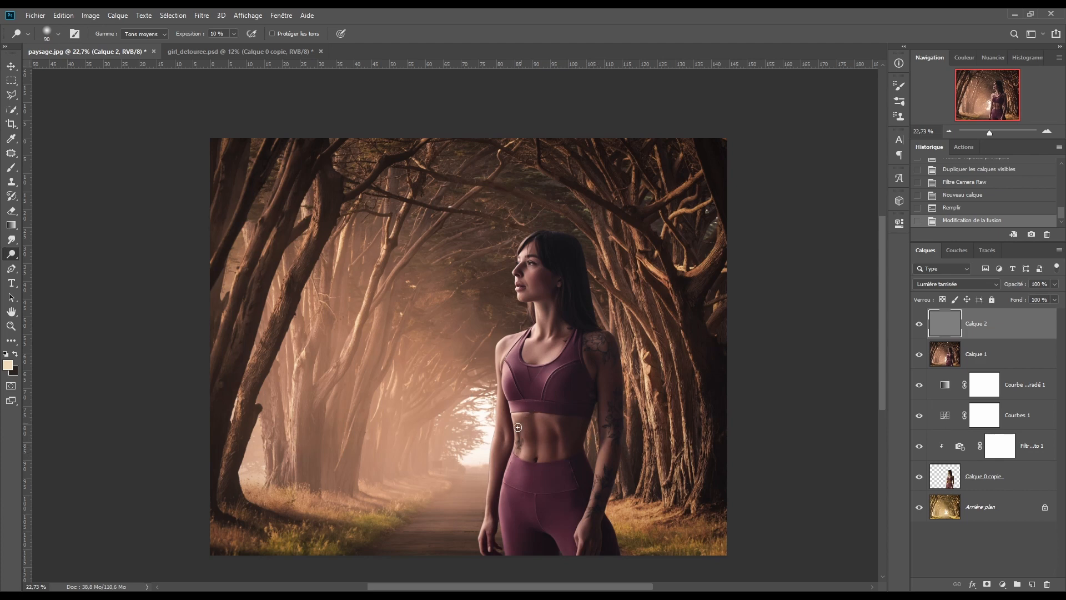
right_click(12, 255)
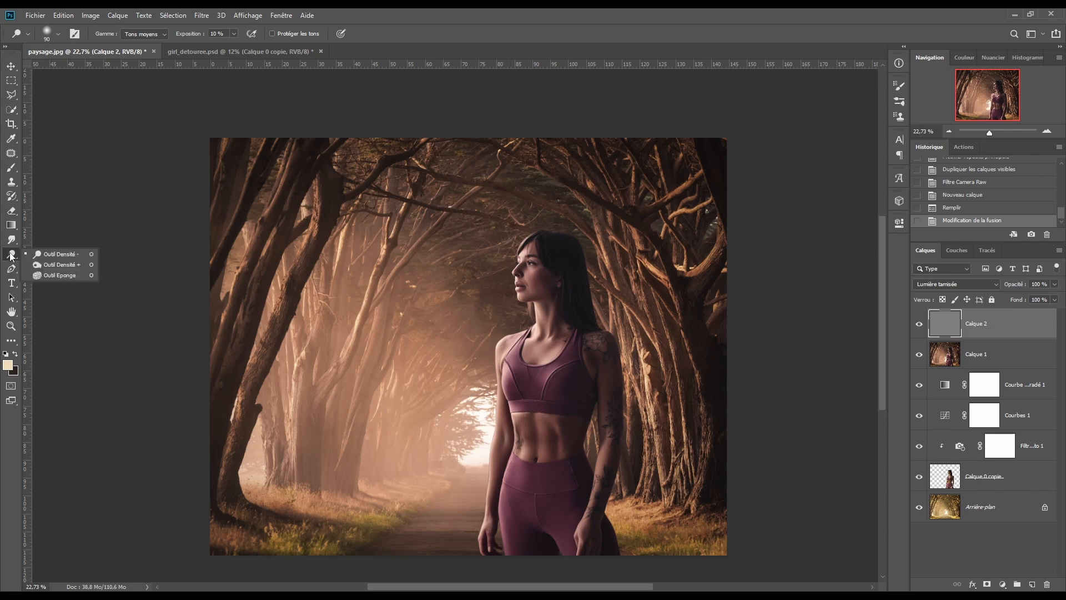
click(67, 267)
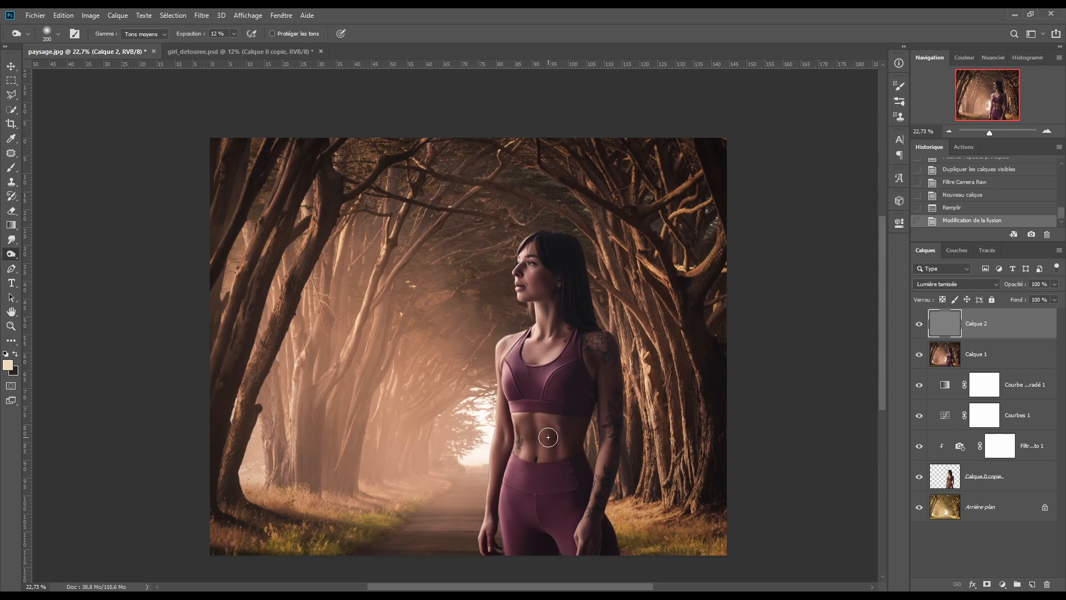
right_click(9, 254)
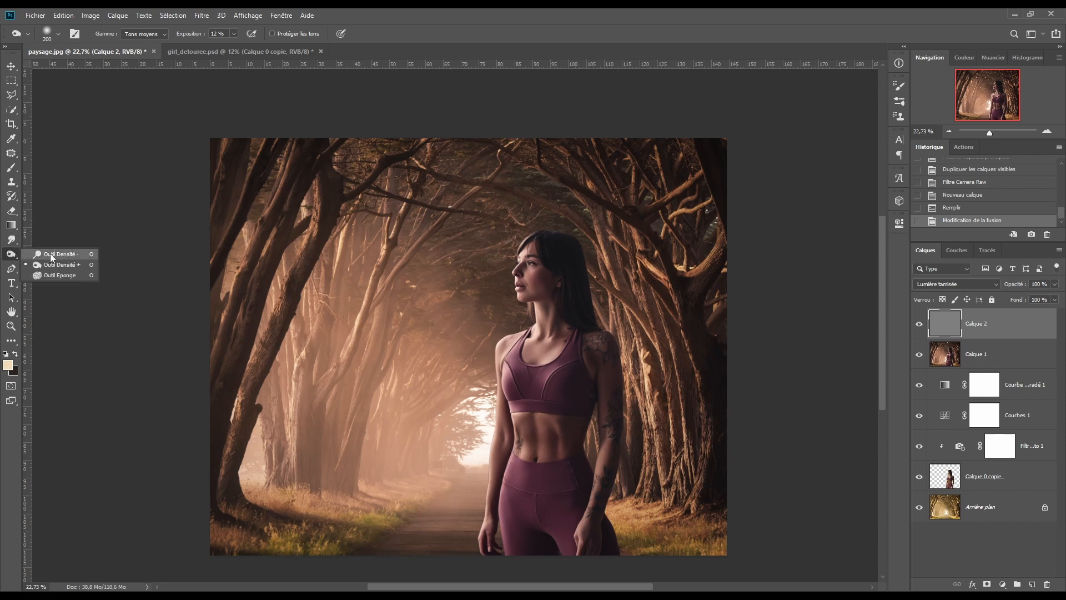
click(50, 255)
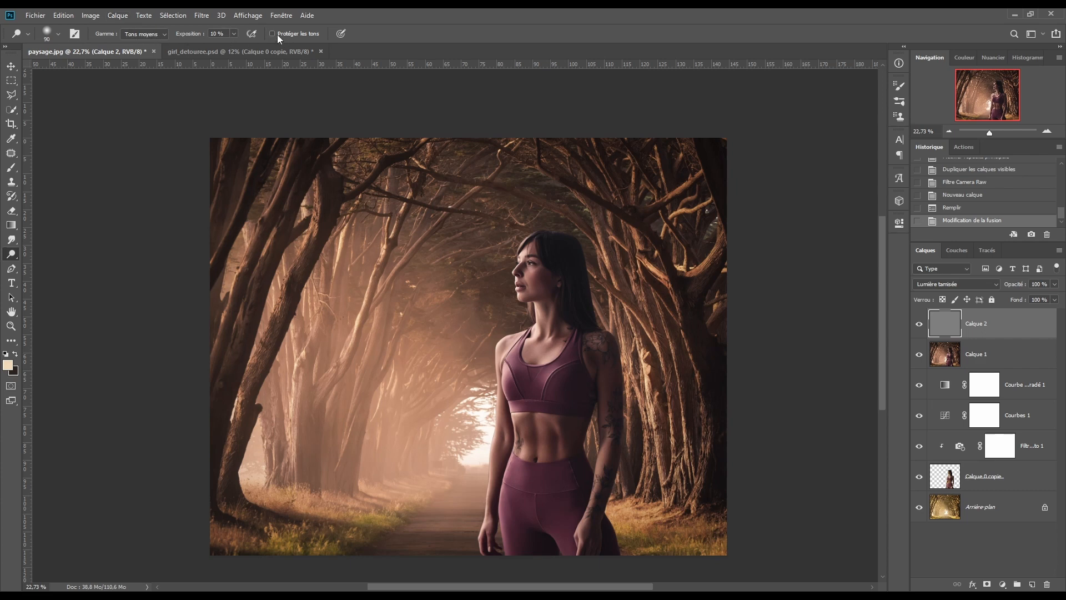
right_click(12, 256)
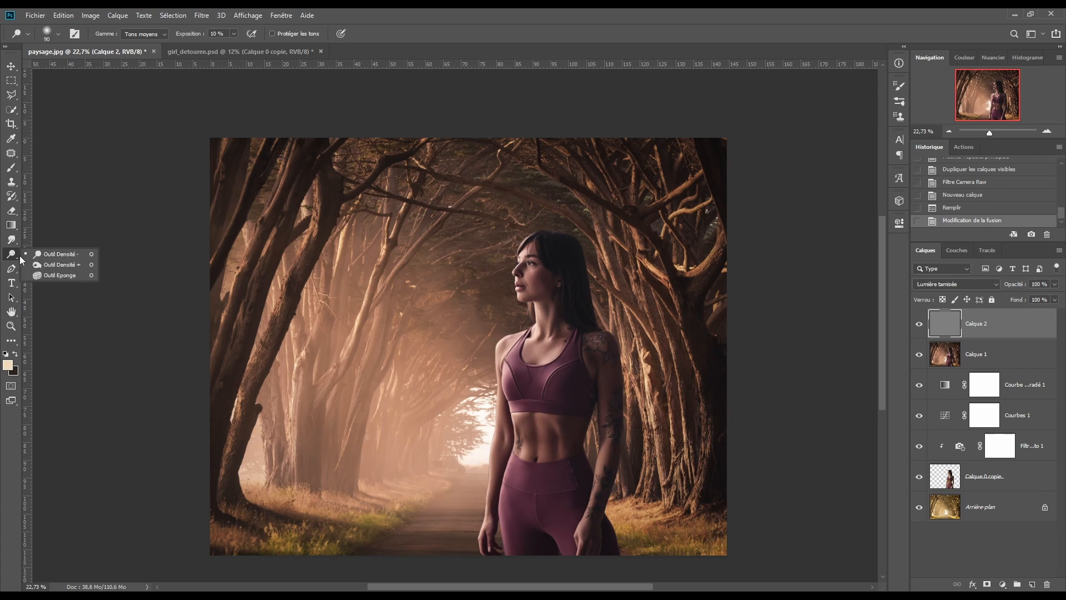
click(61, 265)
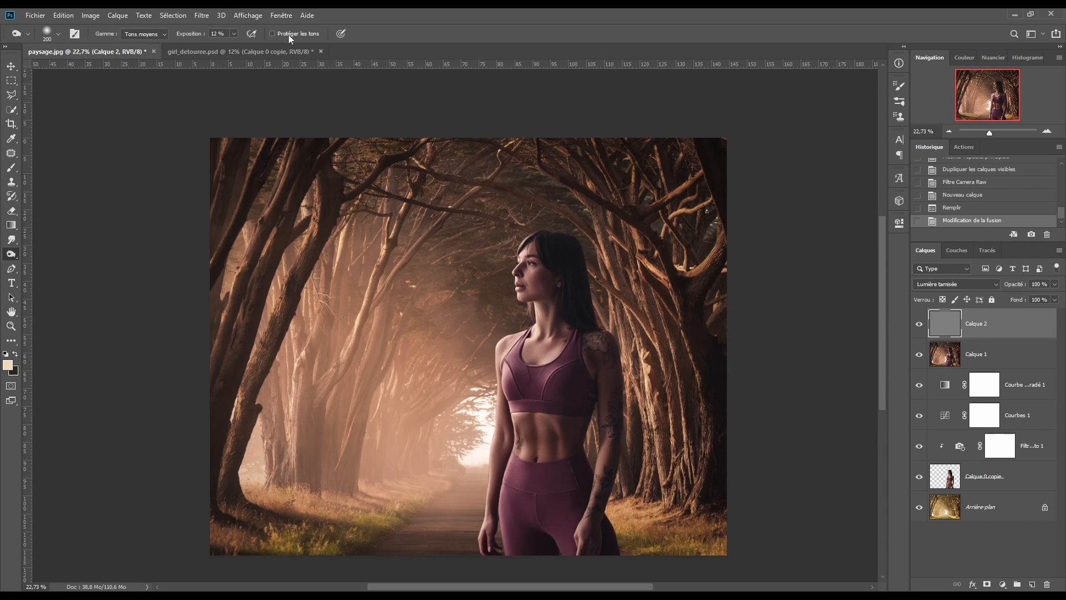
alt+click(12, 254)
right_click(342, 258)
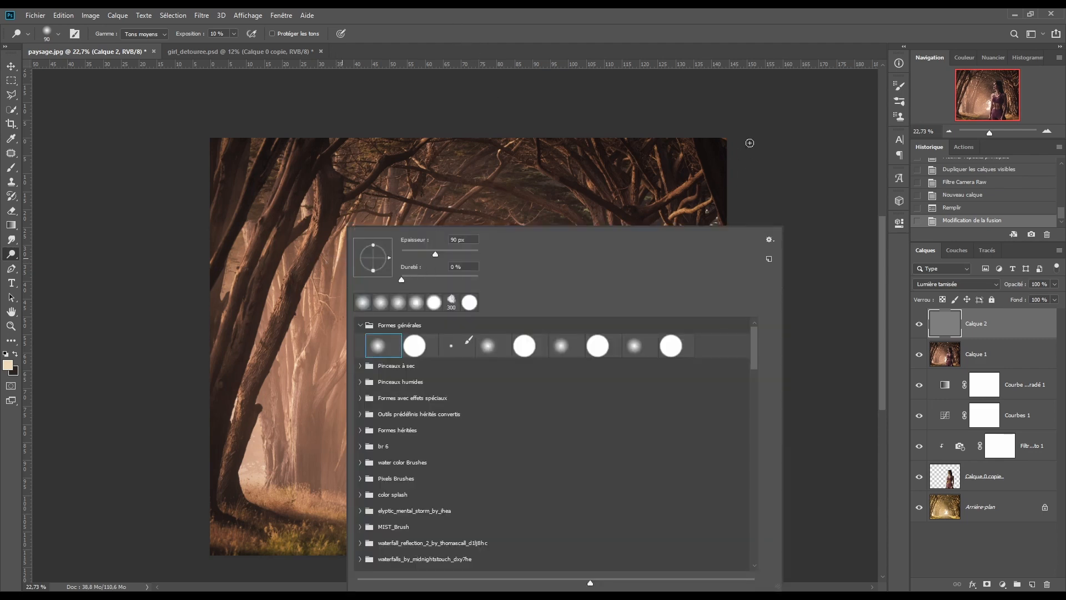
click(573, 28)
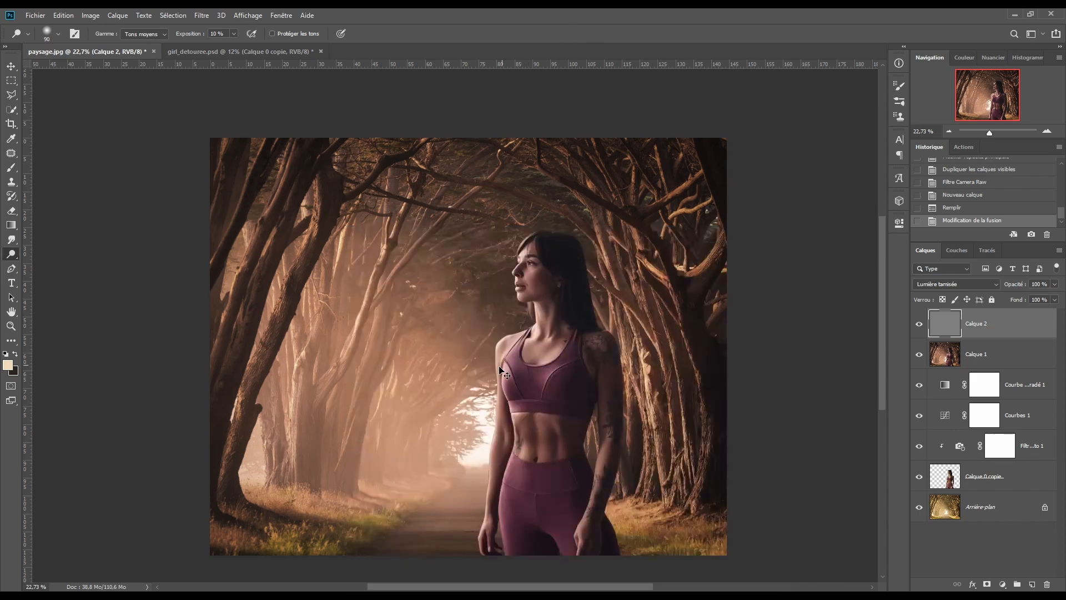
Step: Lighten the highlights on the woman's abdomen with Densité - on the grey layer, using Tons moyens at 10% exposure
ctrl+click(527, 421)
ctrl+click(528, 422)
ctrl+click(528, 421)
mouse_move(528, 422)
mouse_down()
mouse_move(494, 354)
mouse_move(416, 266)
mouse_up()
key(])
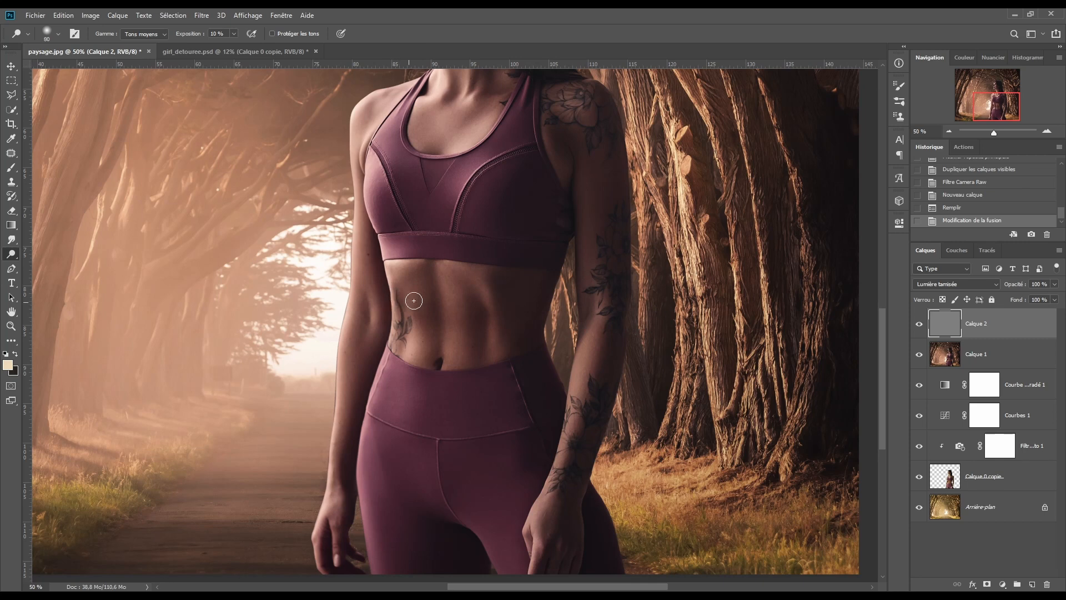
key(bracketleft)
mouse_move(428, 290)
mouse_down()
mouse_move(413, 307)
mouse_move(405, 300)
mouse_move(418, 352)
mouse_up()
click(418, 352)
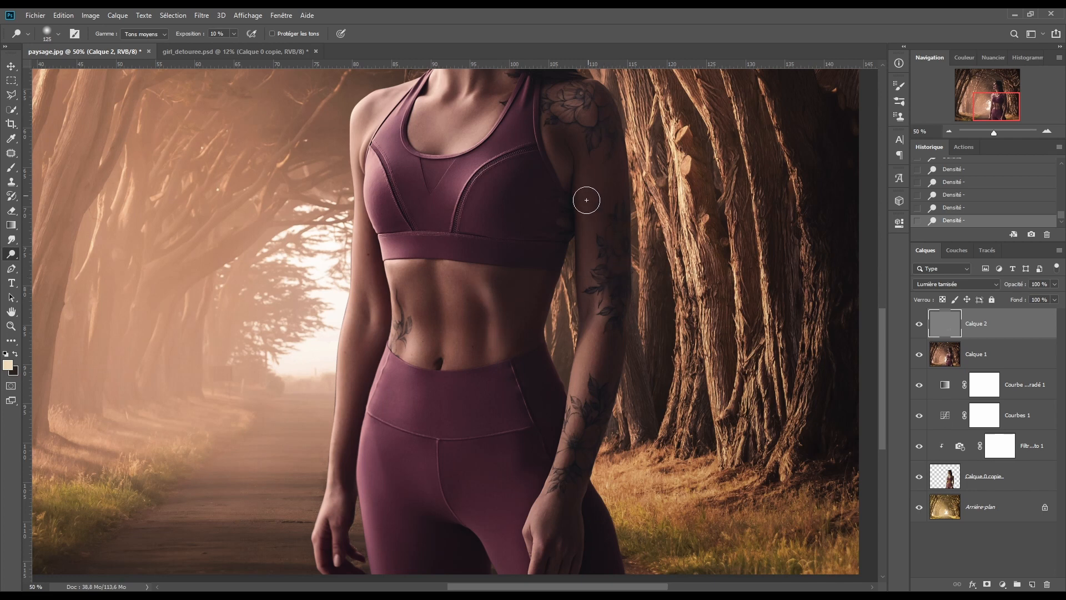
Step: Lighten the highlights on the woman's hand, shoulder and abdominal muscles with a 125 px Densité - brush
key(bracketright)
key(bracketright)
key(bracketright)
drag(553, 475, 546, 478)
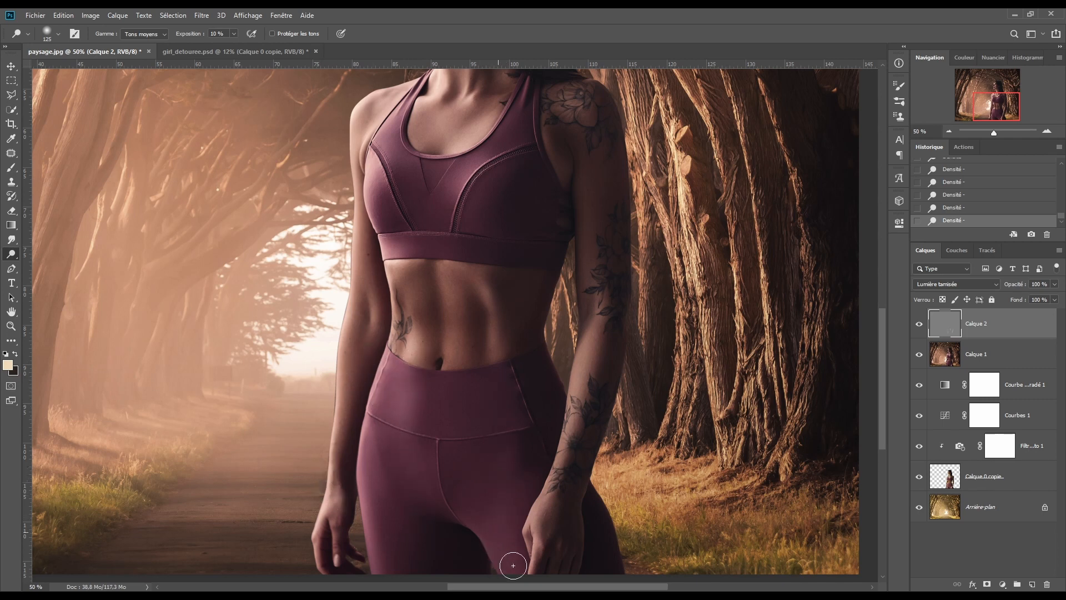
scroll(457, 280, up, 3)
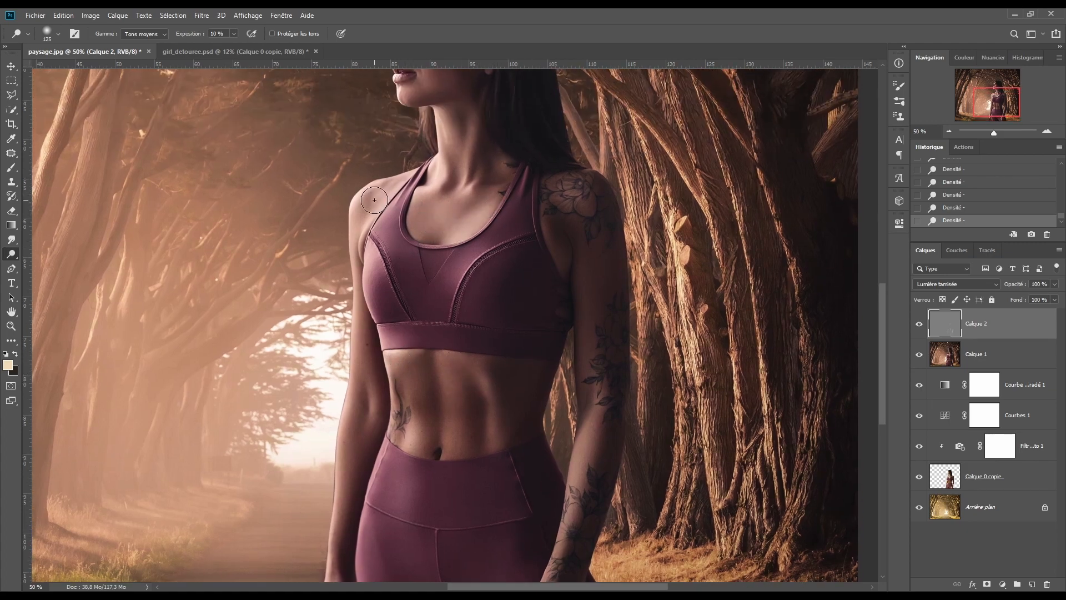
drag(373, 200, 372, 216)
mouse_move(444, 362)
mouse_down()
mouse_move(469, 378)
mouse_move(470, 365)
mouse_move(487, 388)
mouse_move(492, 434)
mouse_up()
Step: Darken the shadows between the abdominal muscles with a soft 125 px Densité + brush, using Tons moyens at 12% exposure
right_click(21, 255)
click(55, 265)
key(bracketleft)
right_click(461, 378)
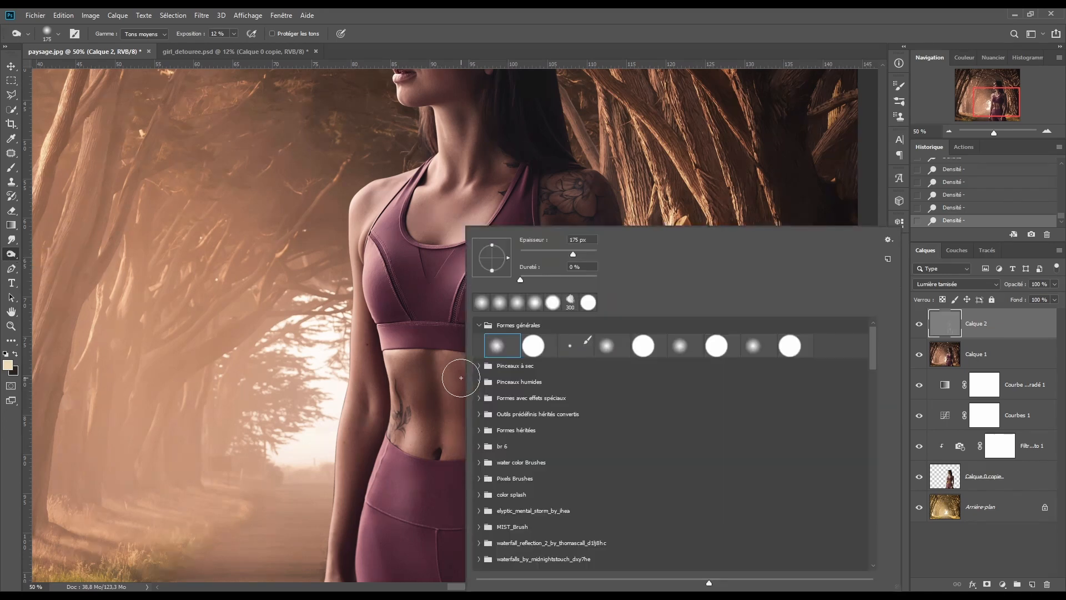
click(534, 23)
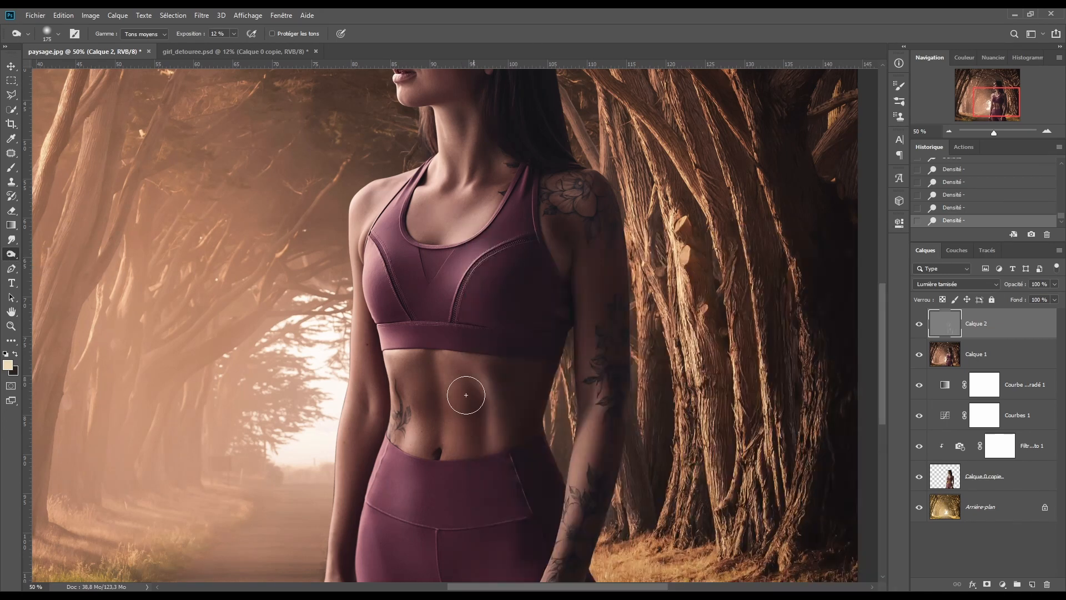
key(bracketleft)
key(bracketleft)
key(bracketleft)
key(bracketleft)
key(bracketleft)
key(bracketleft)
drag(436, 423, 429, 377)
mouse_move(487, 409)
mouse_down()
mouse_move(476, 385)
mouse_move(483, 439)
mouse_up()
drag(483, 440, 507, 381)
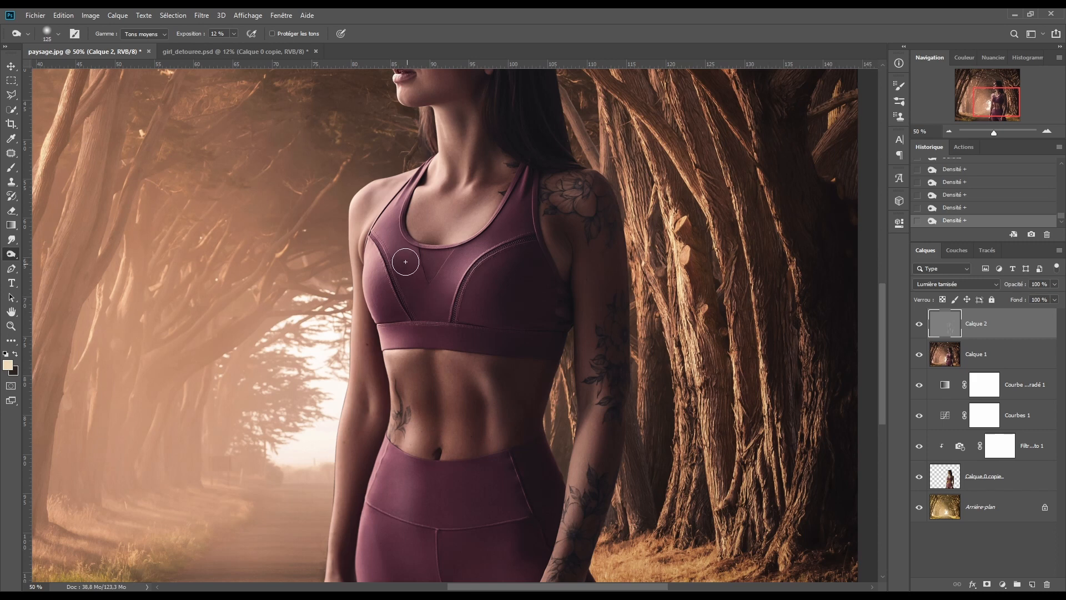
Step: Darken the shadows along the woman's arm, sports top and waist with Densité + on the grey layer
key(bracketright)
key(bracketright)
key(bracketright)
mouse_move(587, 280)
mouse_down()
mouse_move(580, 391)
mouse_move(509, 207)
mouse_up()
mouse_move(545, 374)
mouse_down()
mouse_move(467, 315)
mouse_move(483, 233)
mouse_up()
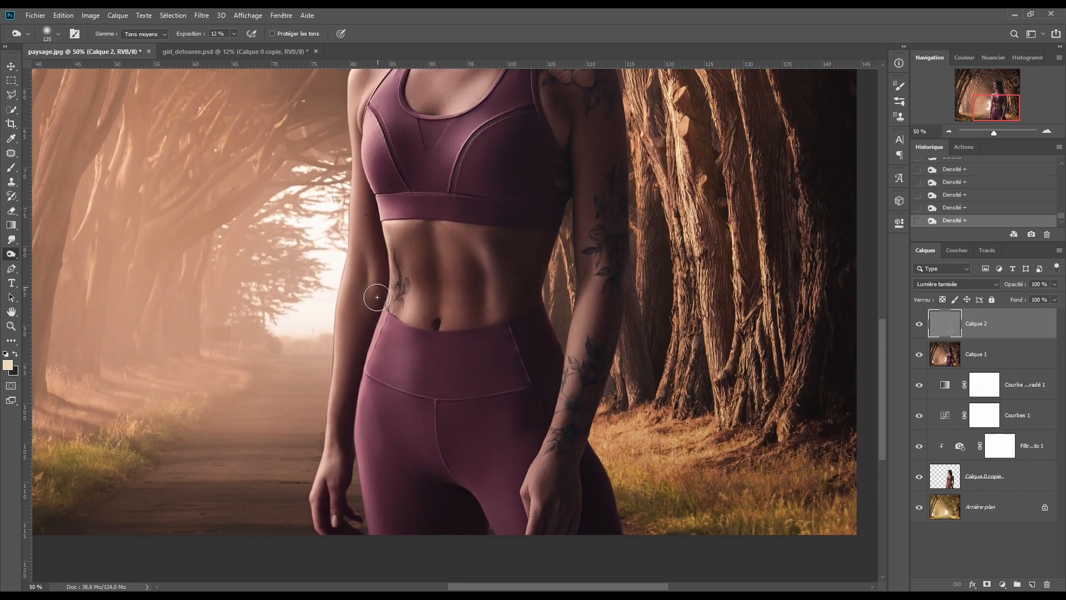
Step: Toggle the grey layer's visibility to compare the whole image with and without the dodging and burning
scroll(462, 338, down, 1)
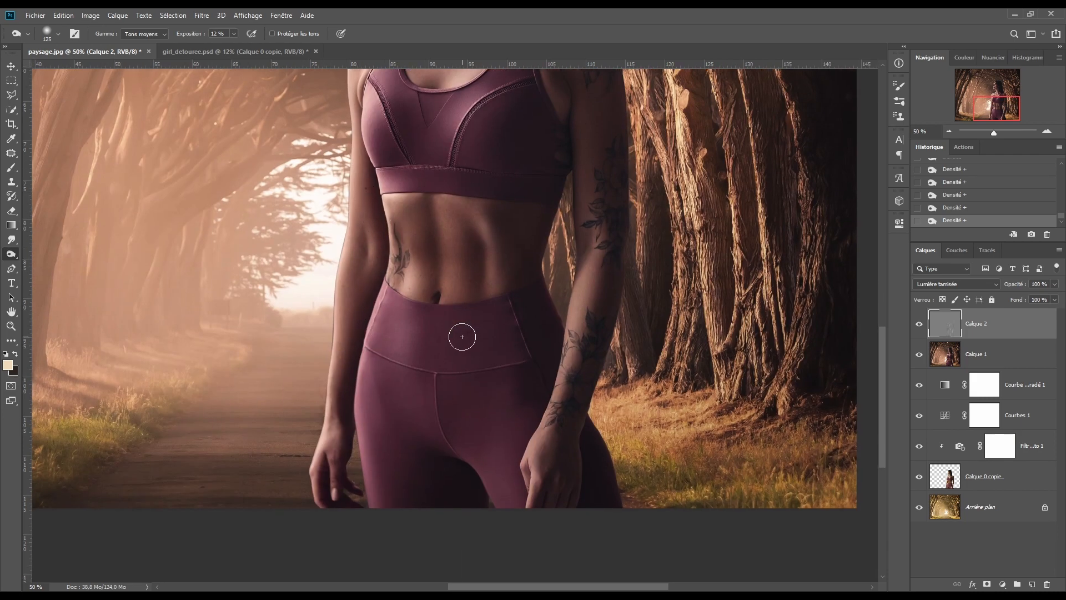
scroll(462, 337, down, 5)
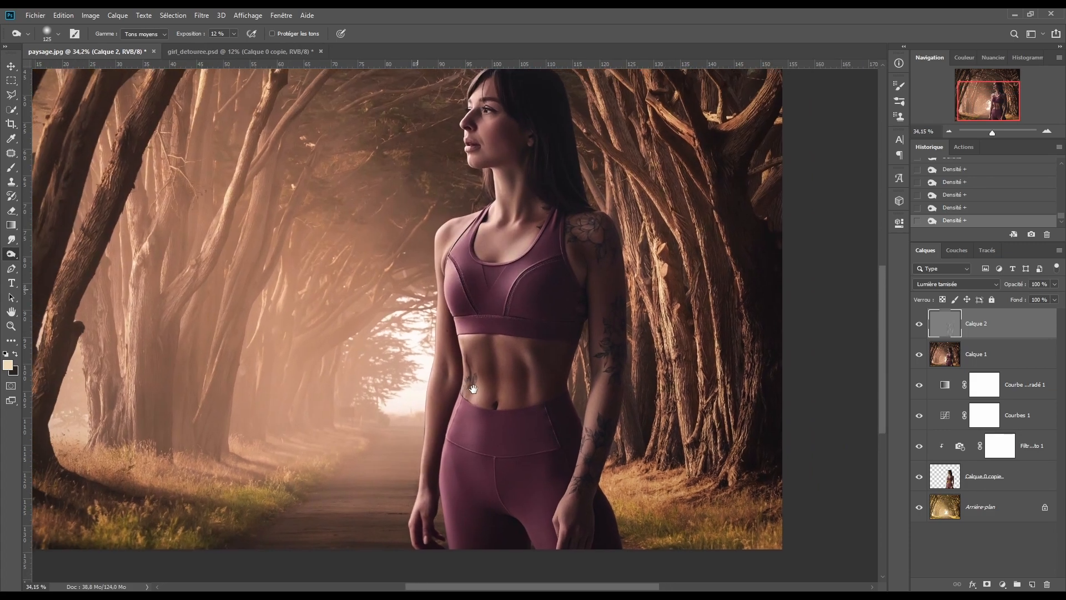
scroll(469, 381, down, 4)
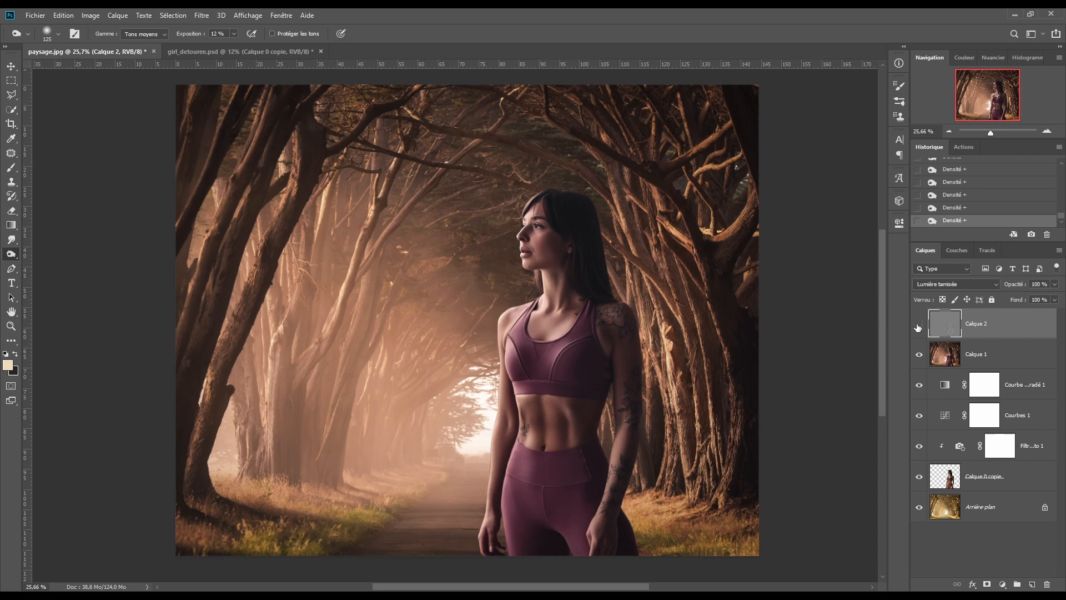
click(917, 328)
click(917, 327)
click(917, 328)
click(917, 328)
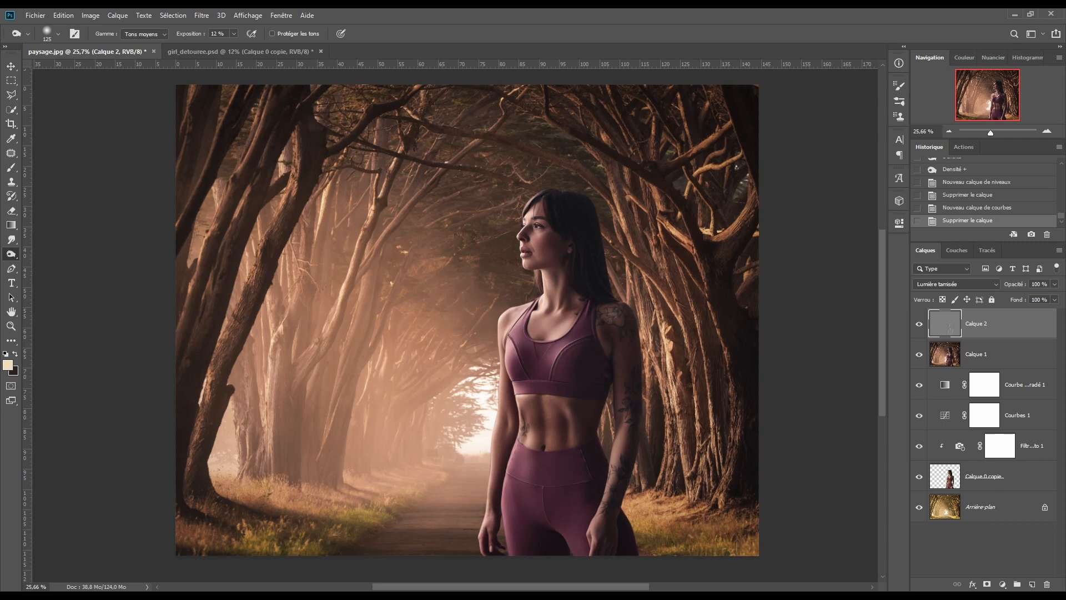
Step: Add a Curves adjustment layer on top and place a point at input 128, output 103 on its Bleu channel
click(1002, 584)
click(977, 446)
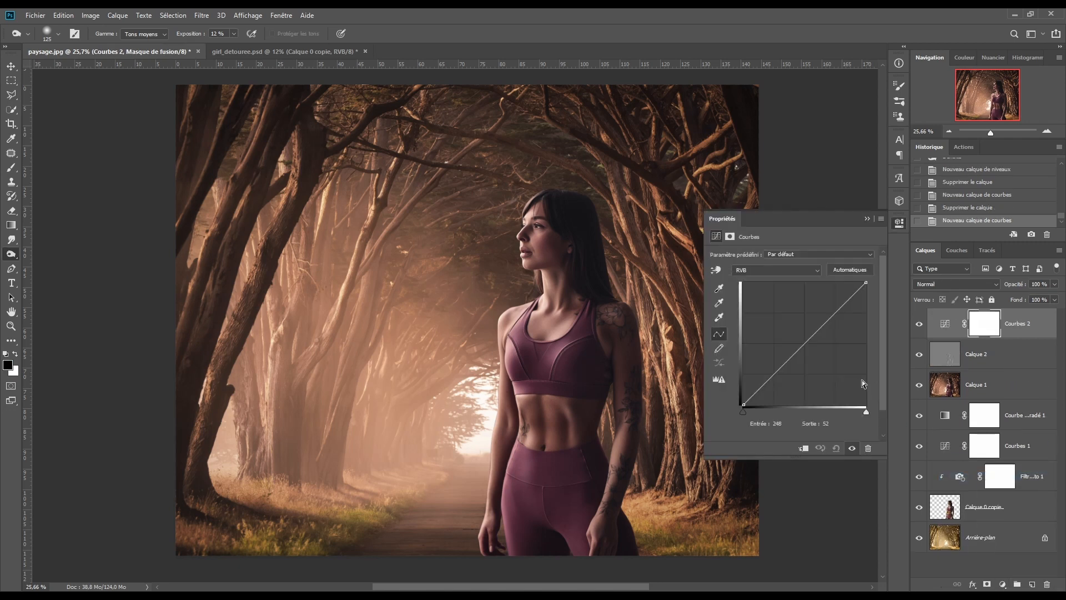
click(770, 270)
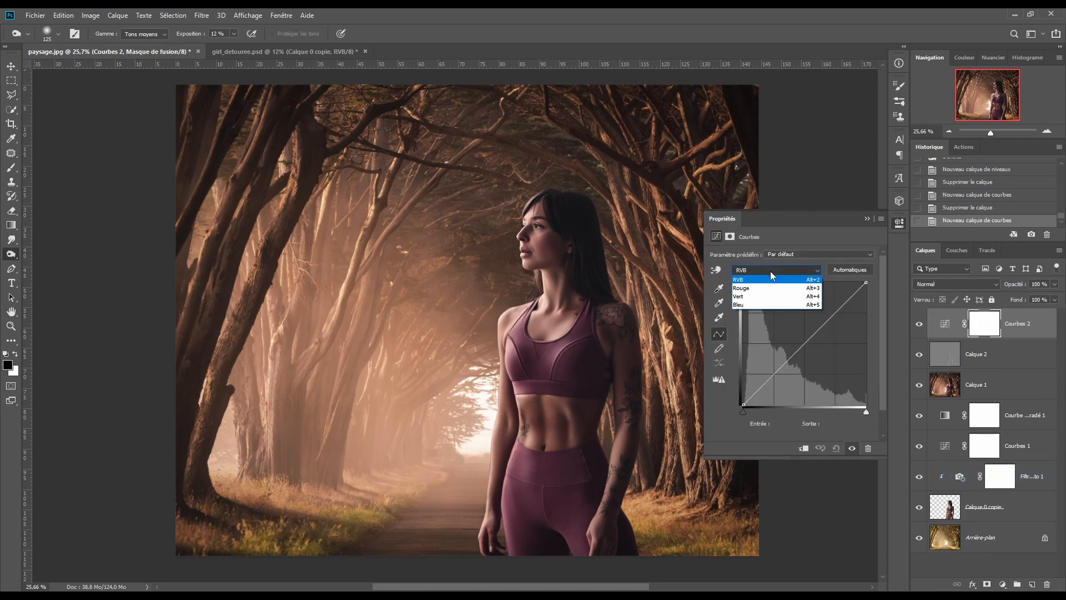
click(766, 306)
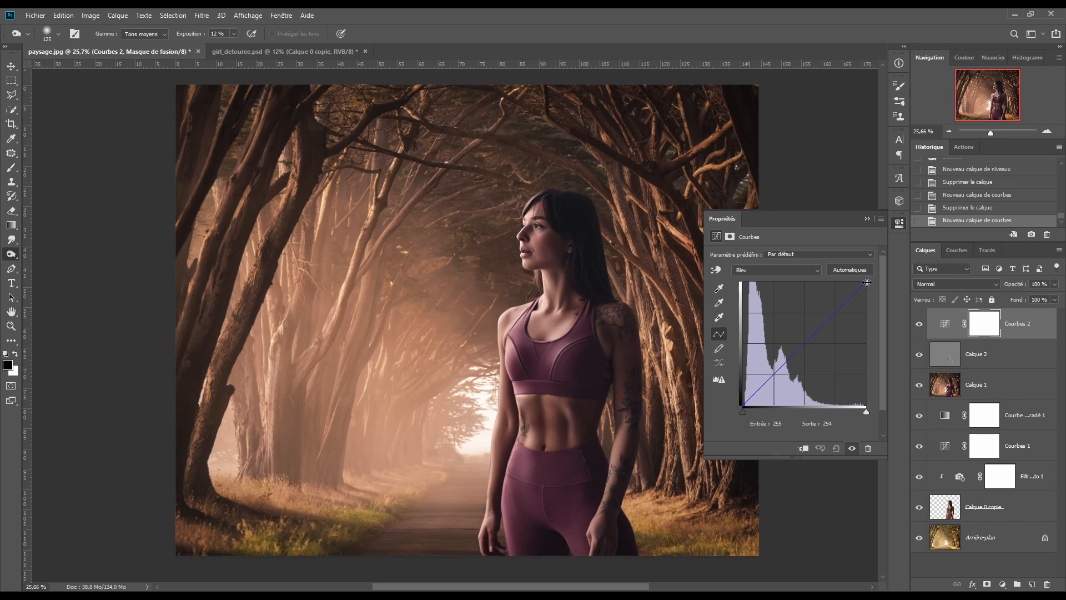
click(791, 358)
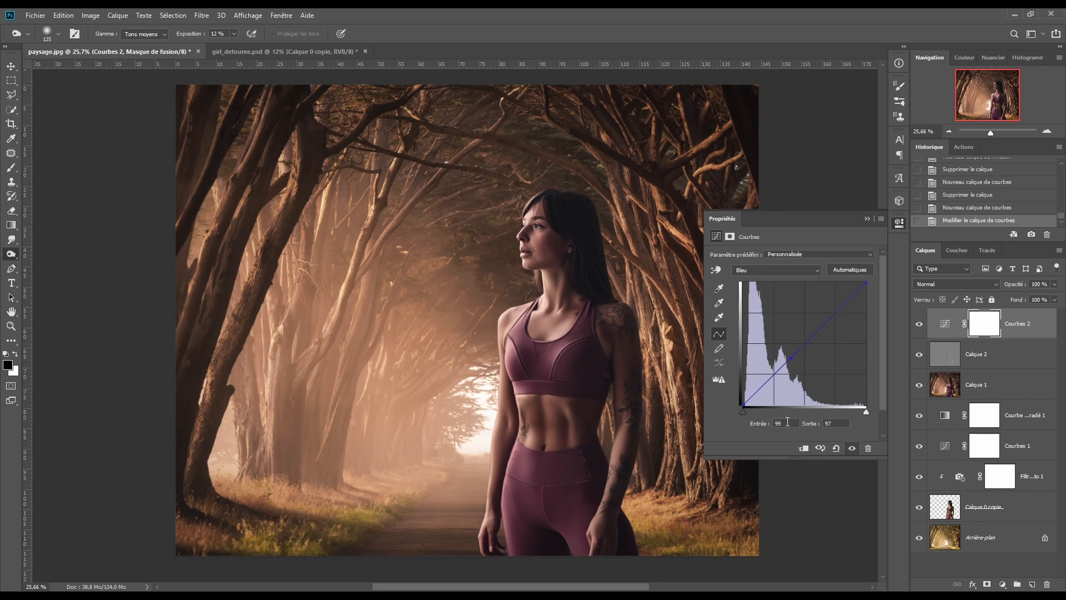
double_click(782, 423)
text(128)
key(Tab)
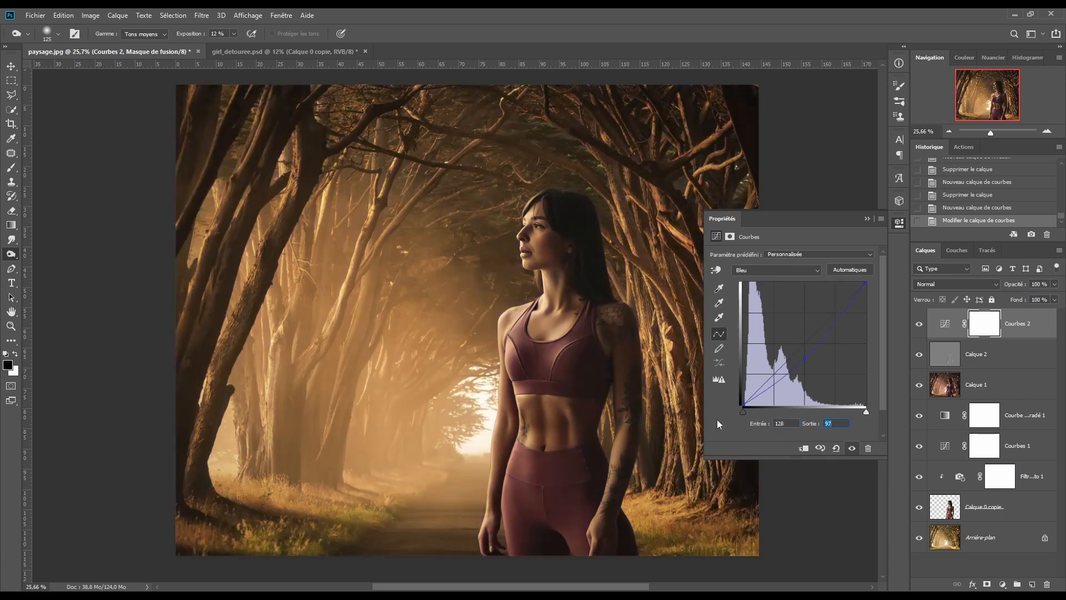
text(103)
Step: Toggle the new Curves layer's visibility to compare the image with and without the blue channel change
click(852, 449)
click(852, 450)
click(852, 450)
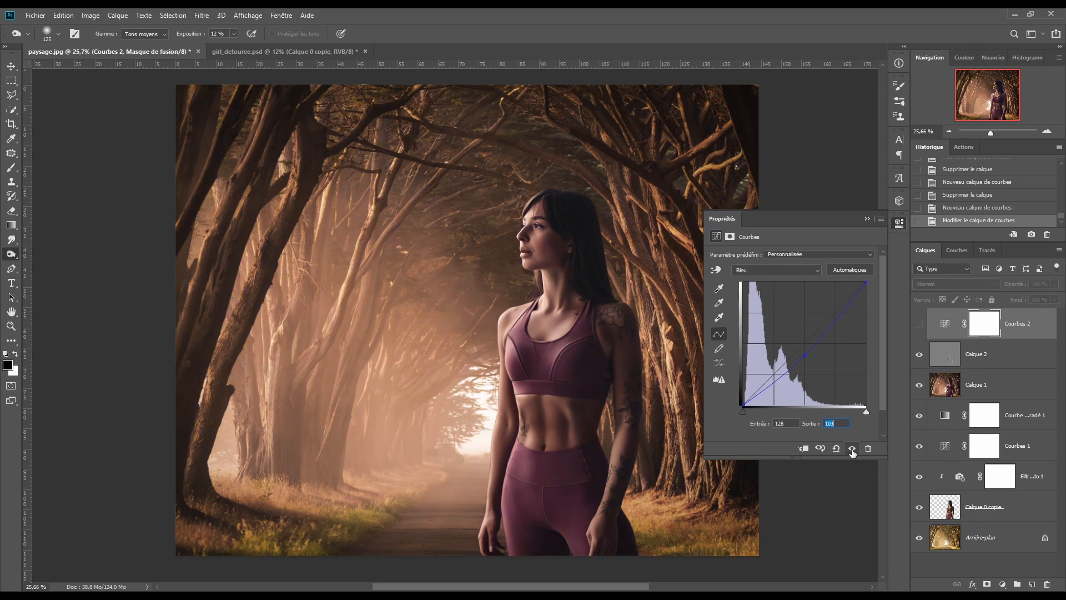
click(852, 449)
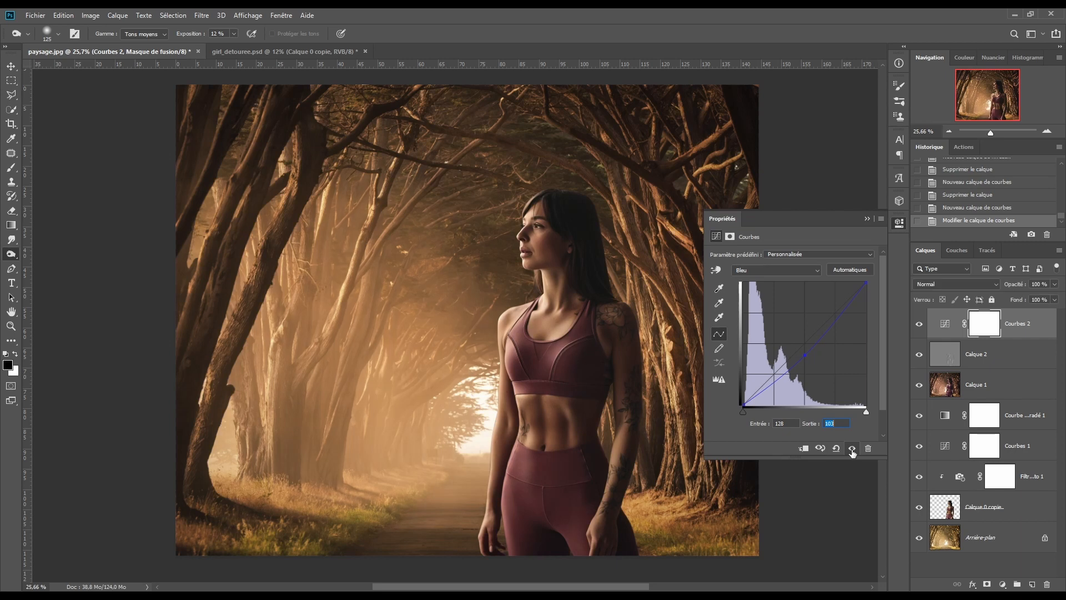
Step: Clip the Curves adjustment to the grey layer, compare its effect on and off, and close its properties
click(804, 448)
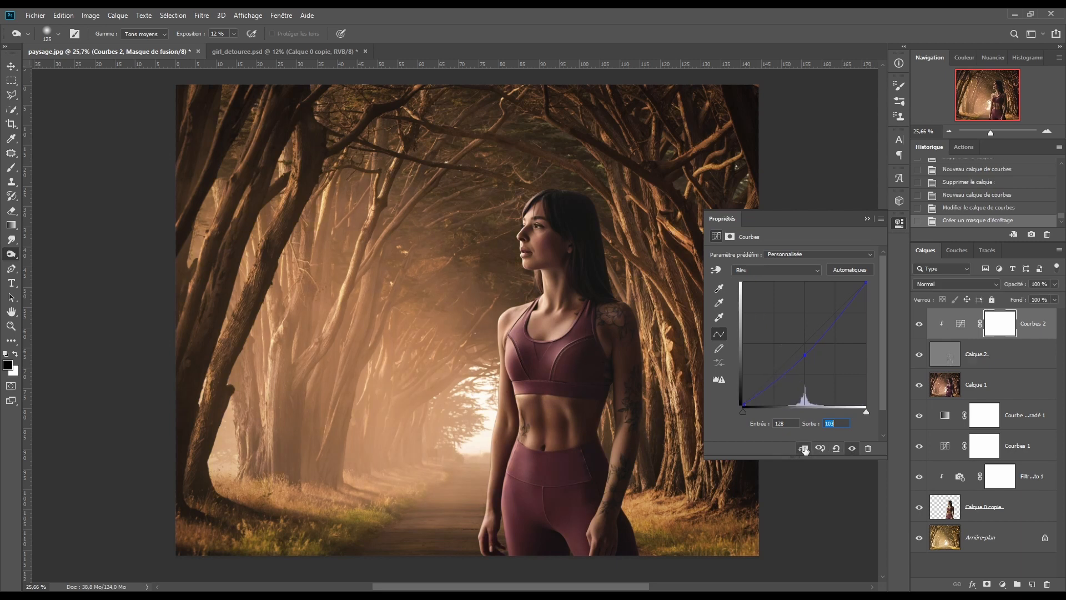
click(852, 450)
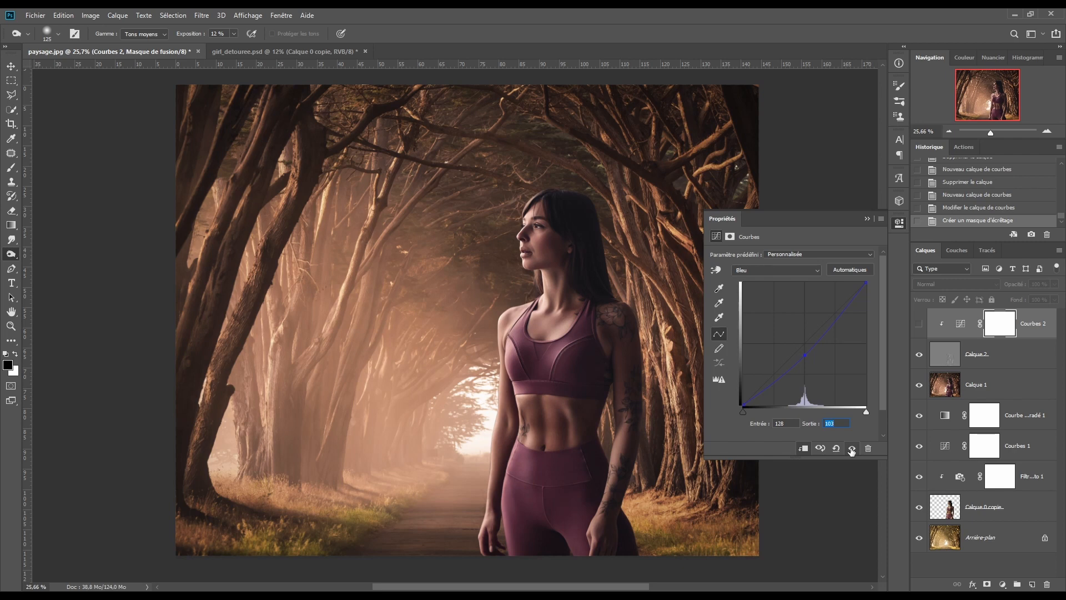
click(852, 448)
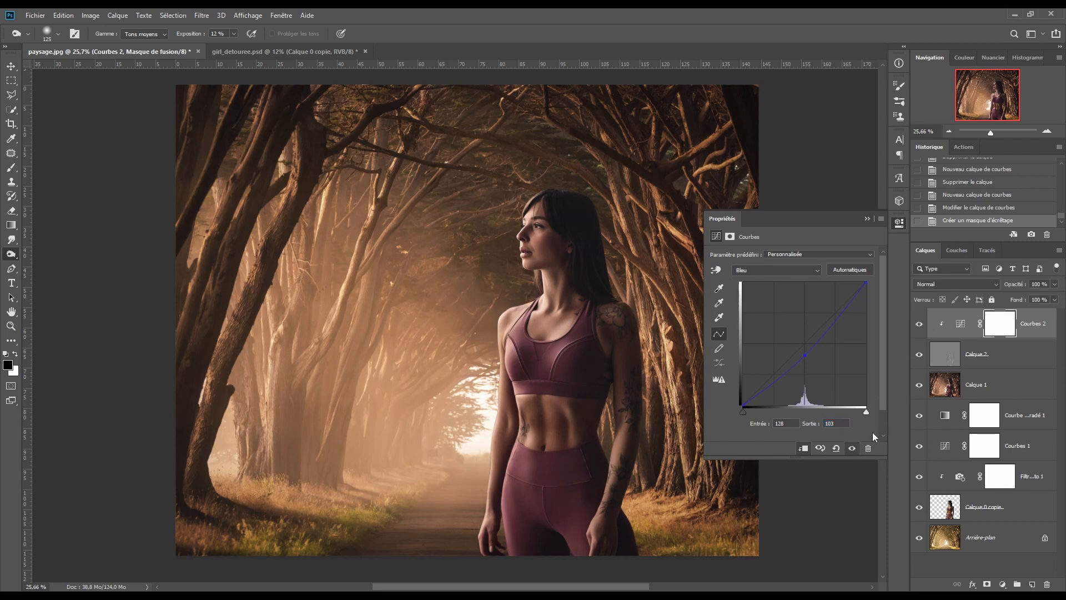
click(852, 448)
click(852, 449)
click(851, 448)
click(851, 449)
click(867, 218)
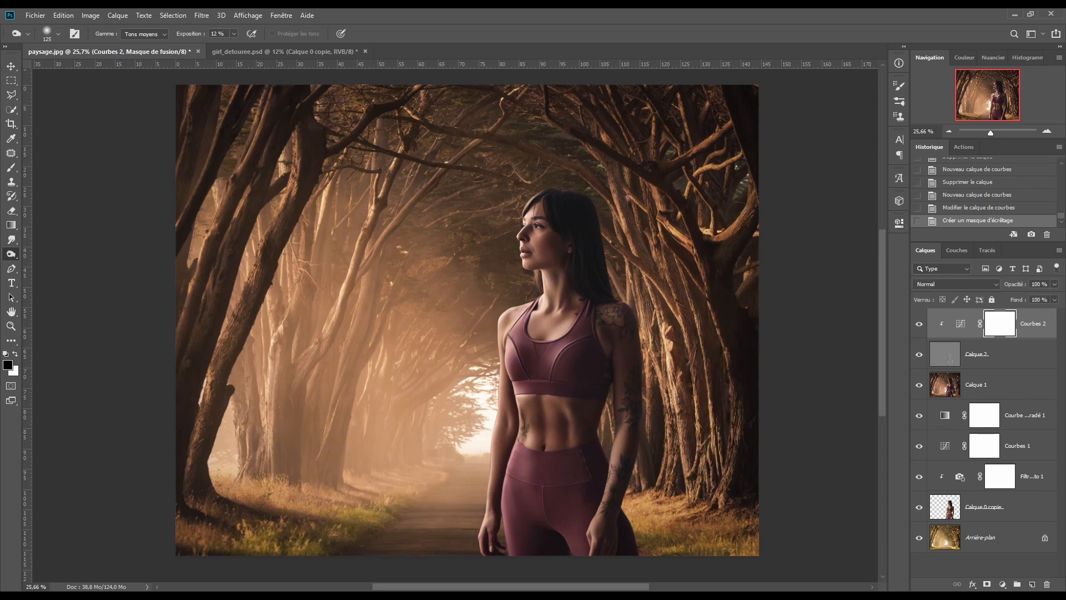